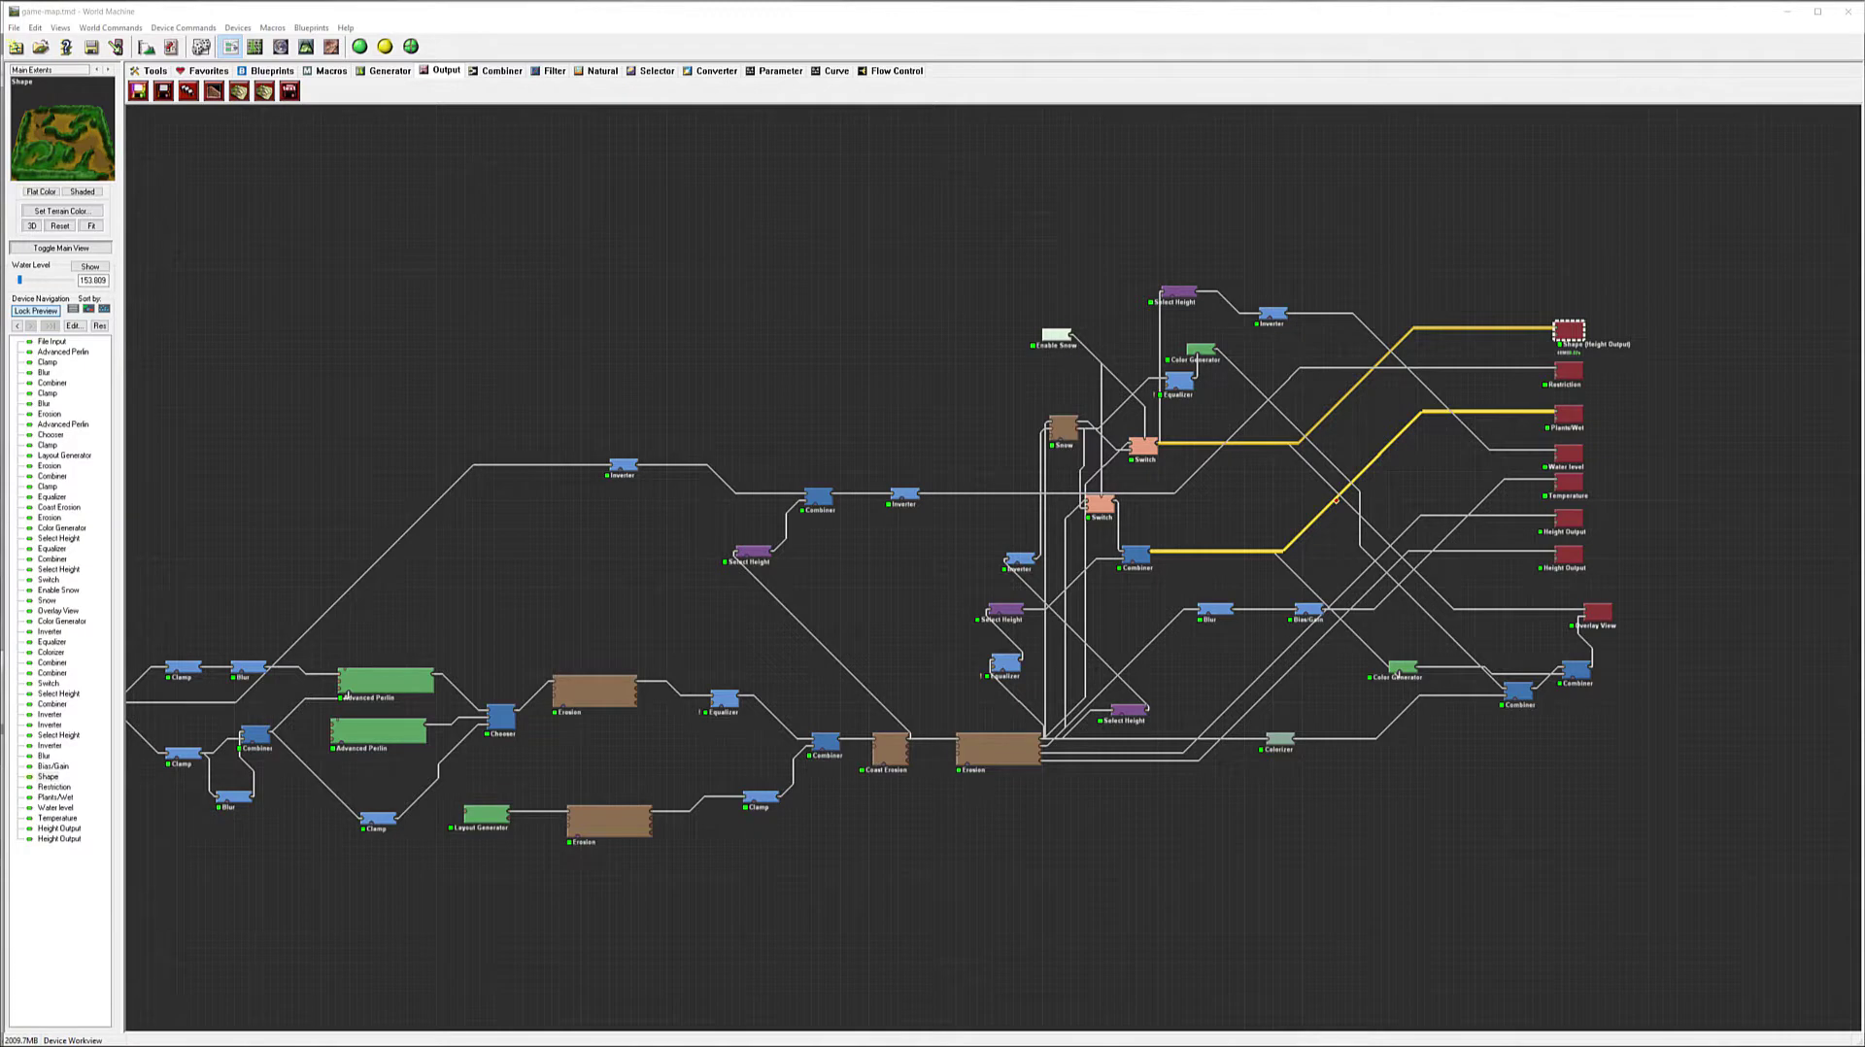
{"action": "double_click", "coordinate": [1560, 333]}
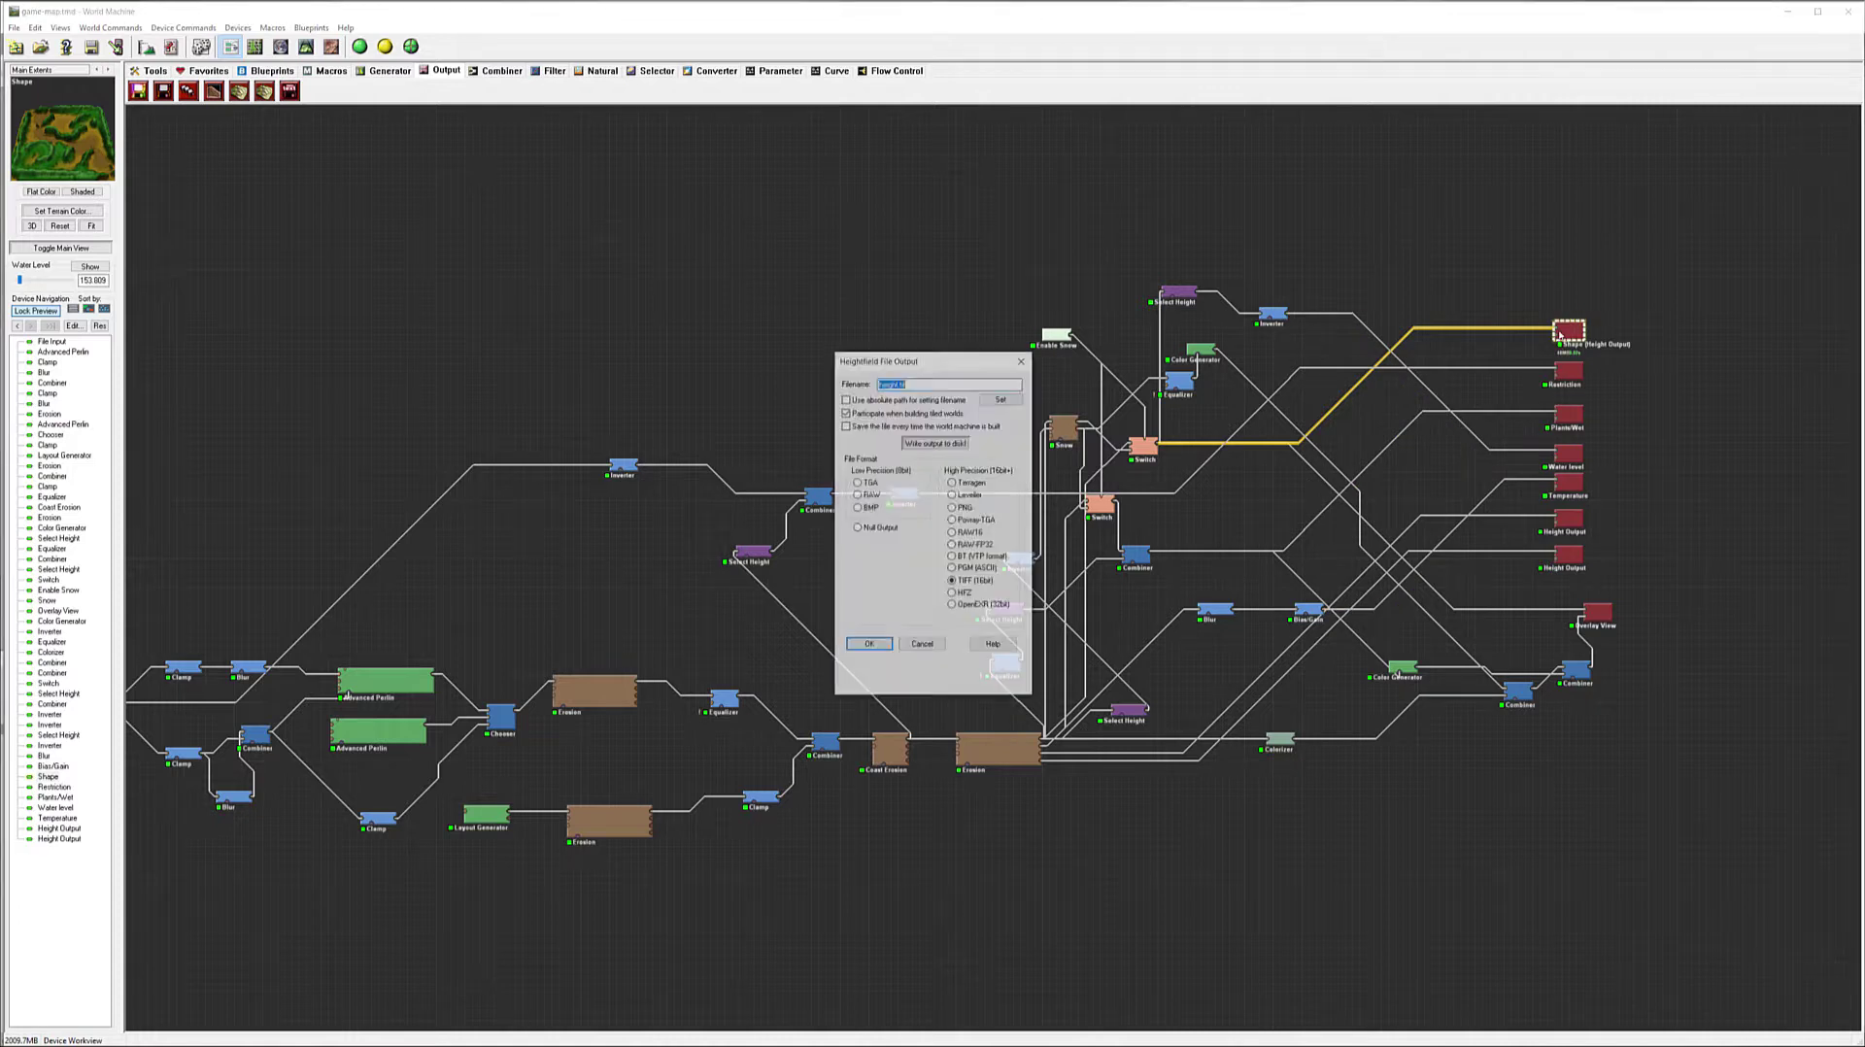
{"action": "left_click", "coordinate": [953, 533]}
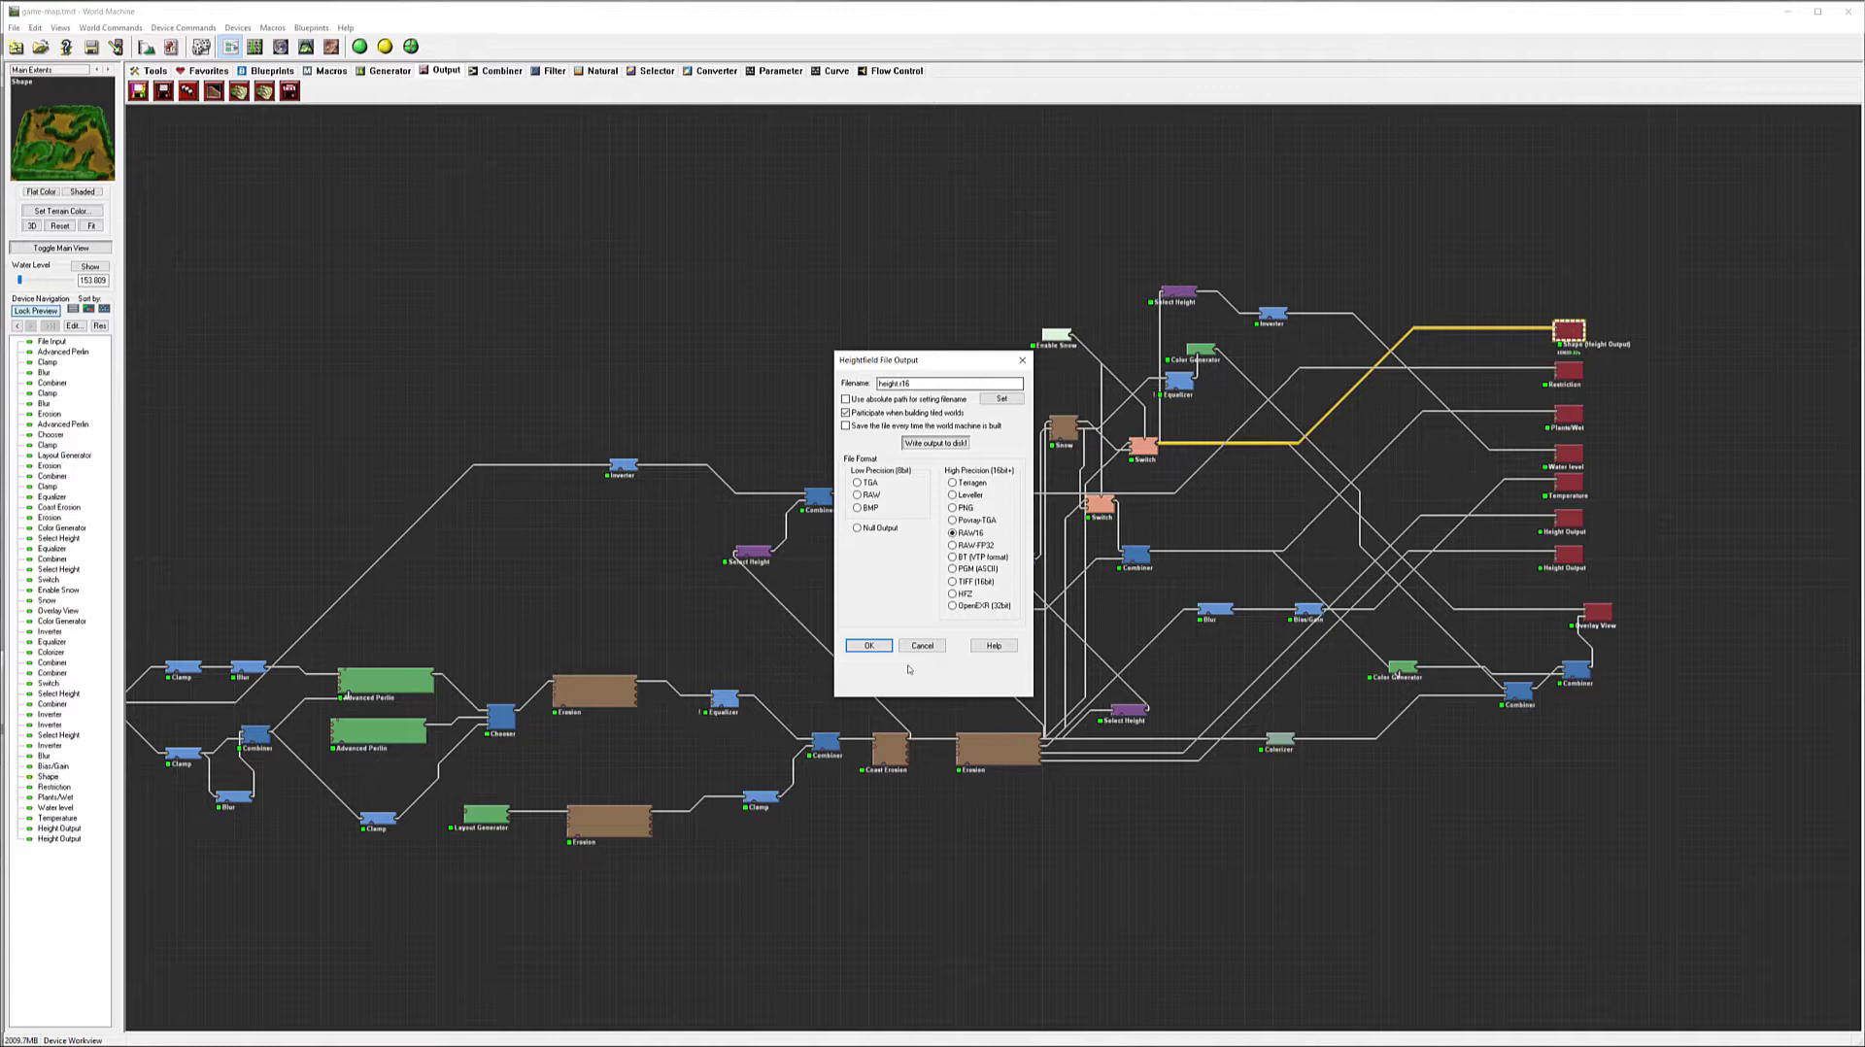
{"action": "left_click", "coordinate": [976, 547]}
{"action": "left_click", "coordinate": [972, 533]}
{"action": "left_click", "coordinate": [922, 646]}
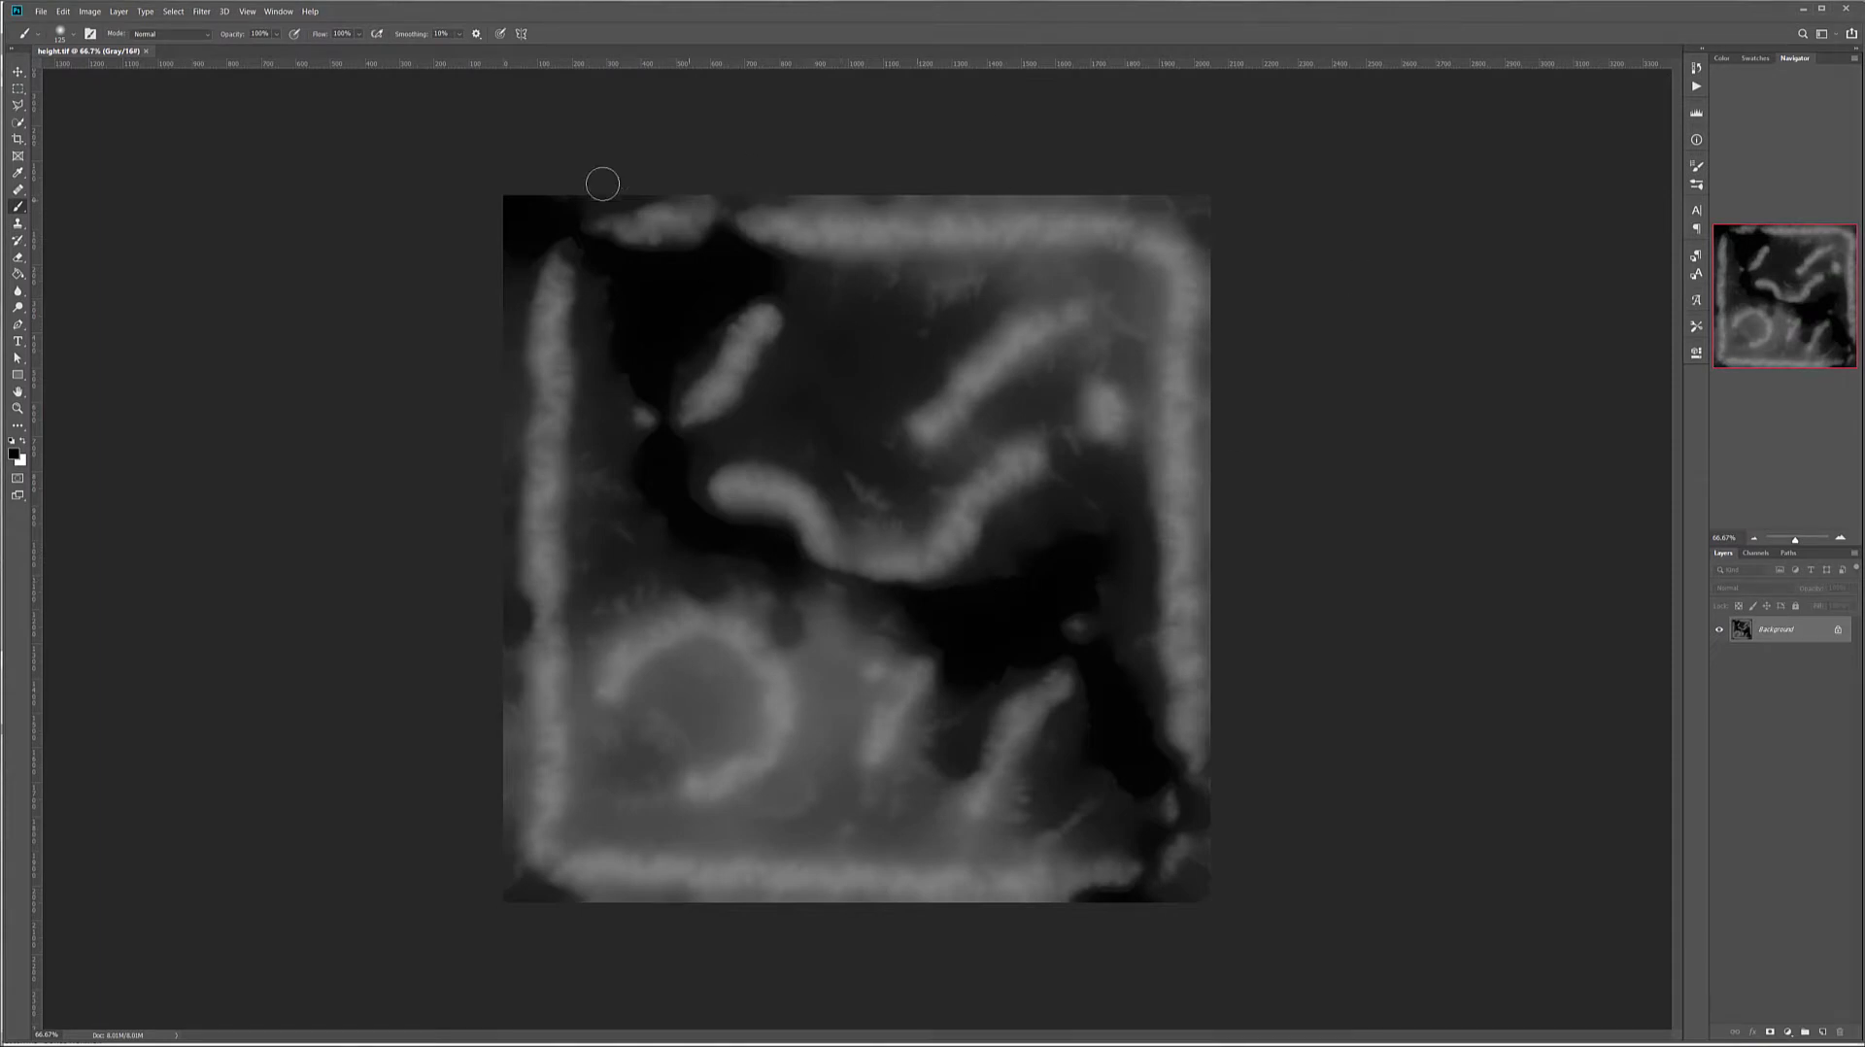
In Photoshop, save the heightmap as height.raw in Photoshop Raw format with IBM PC byte order, replacing the existing file.
{"action": "left_click", "coordinate": [43, 13]}
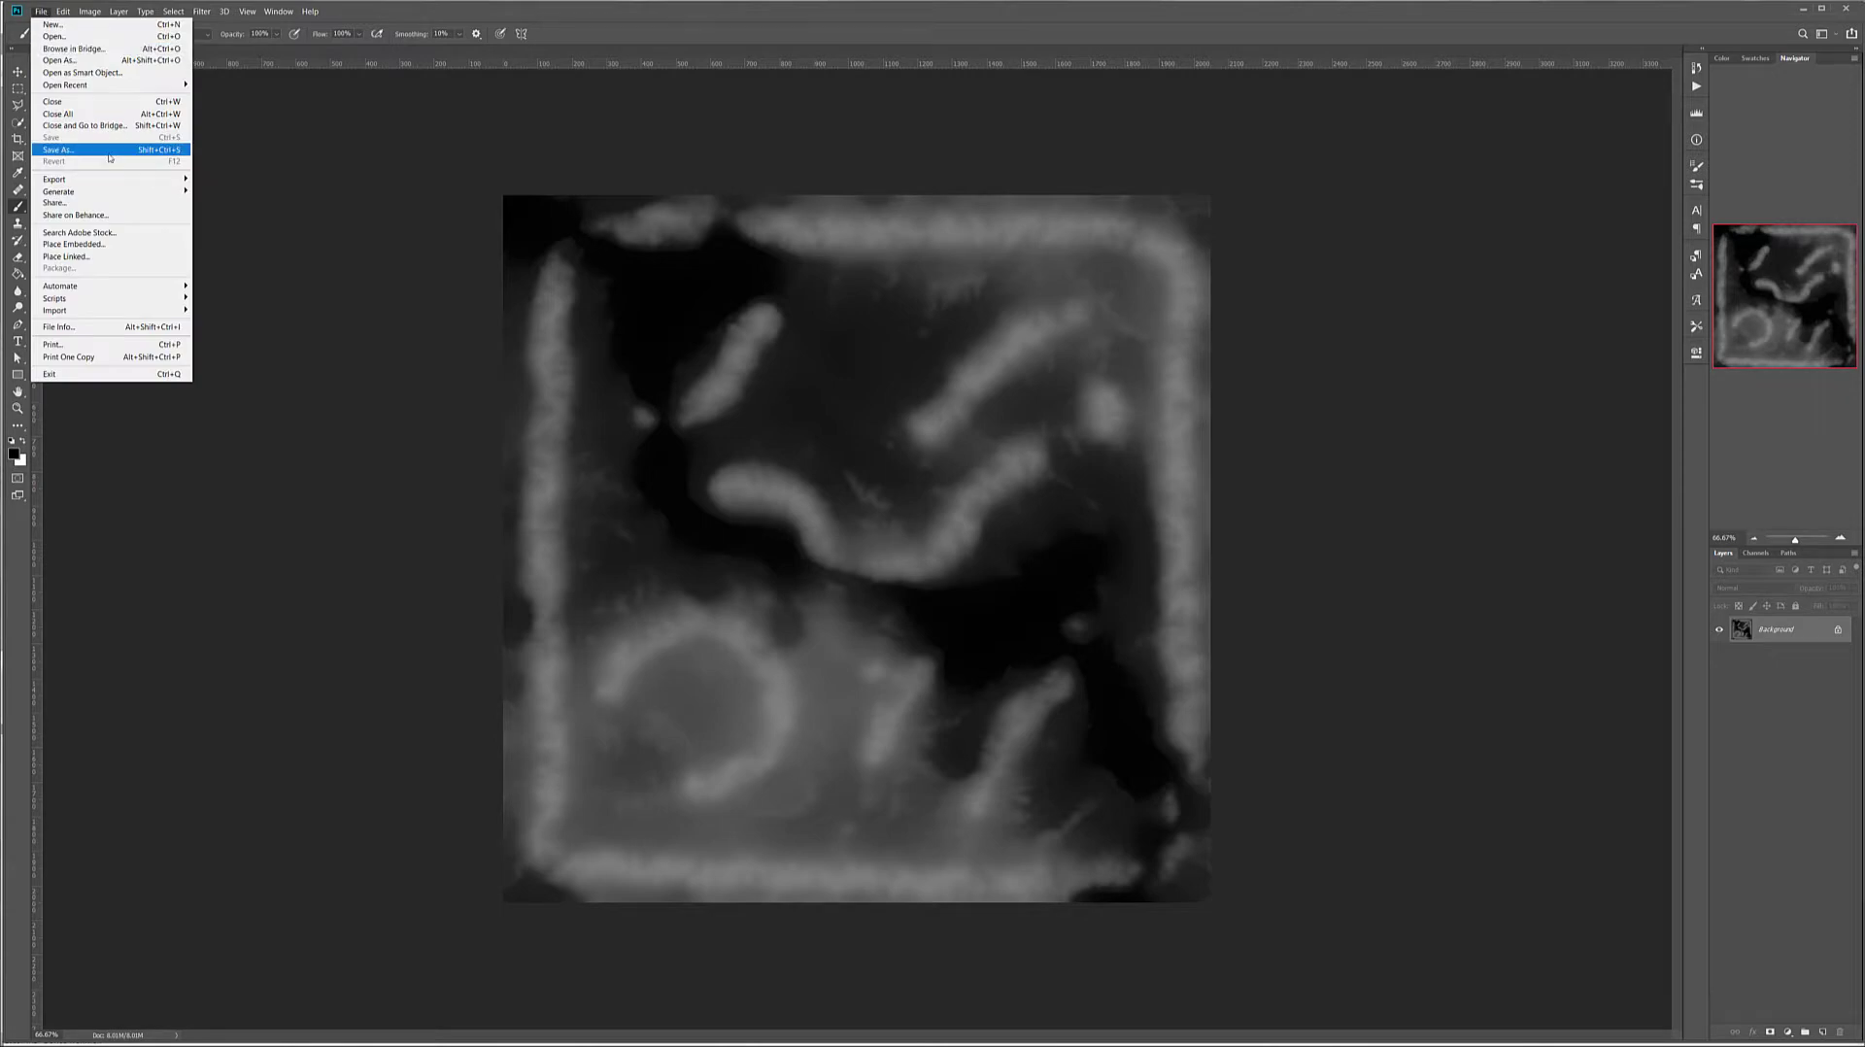
{"action": "left_click", "coordinate": [110, 150]}
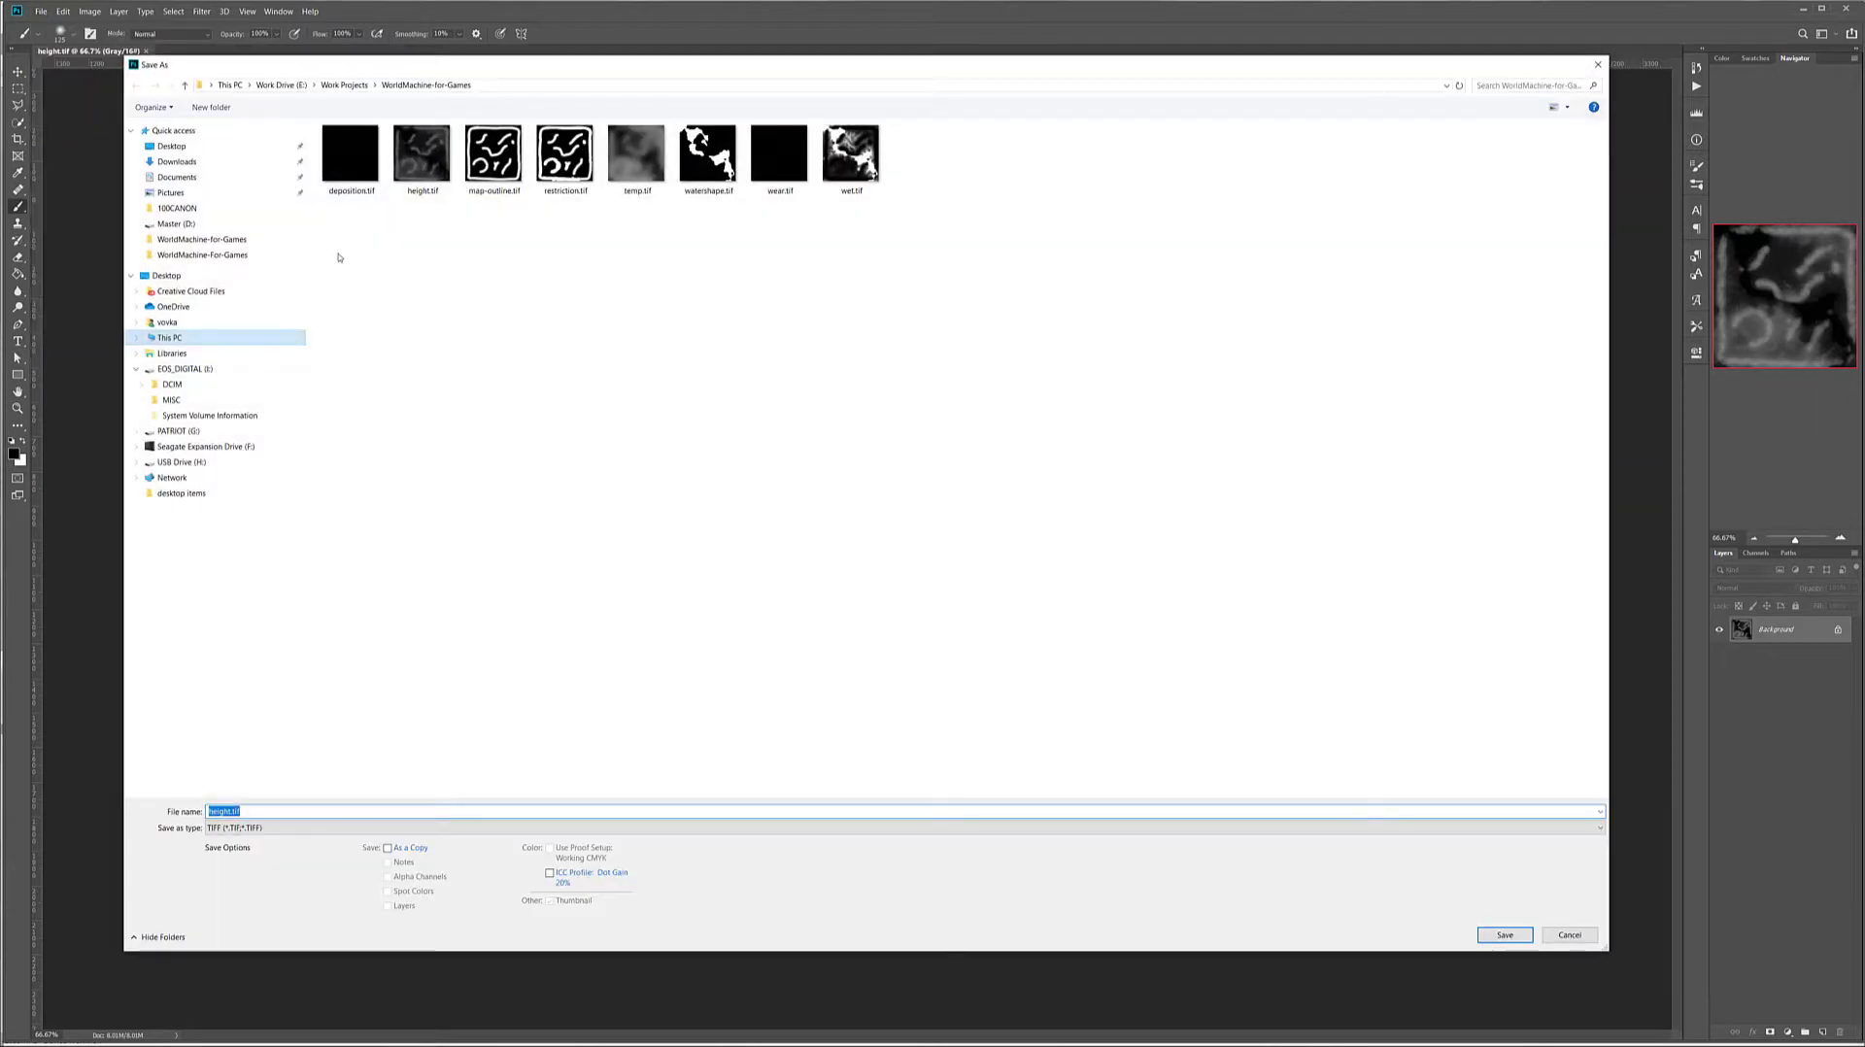
{"action": "left_click", "coordinate": [281, 828]}
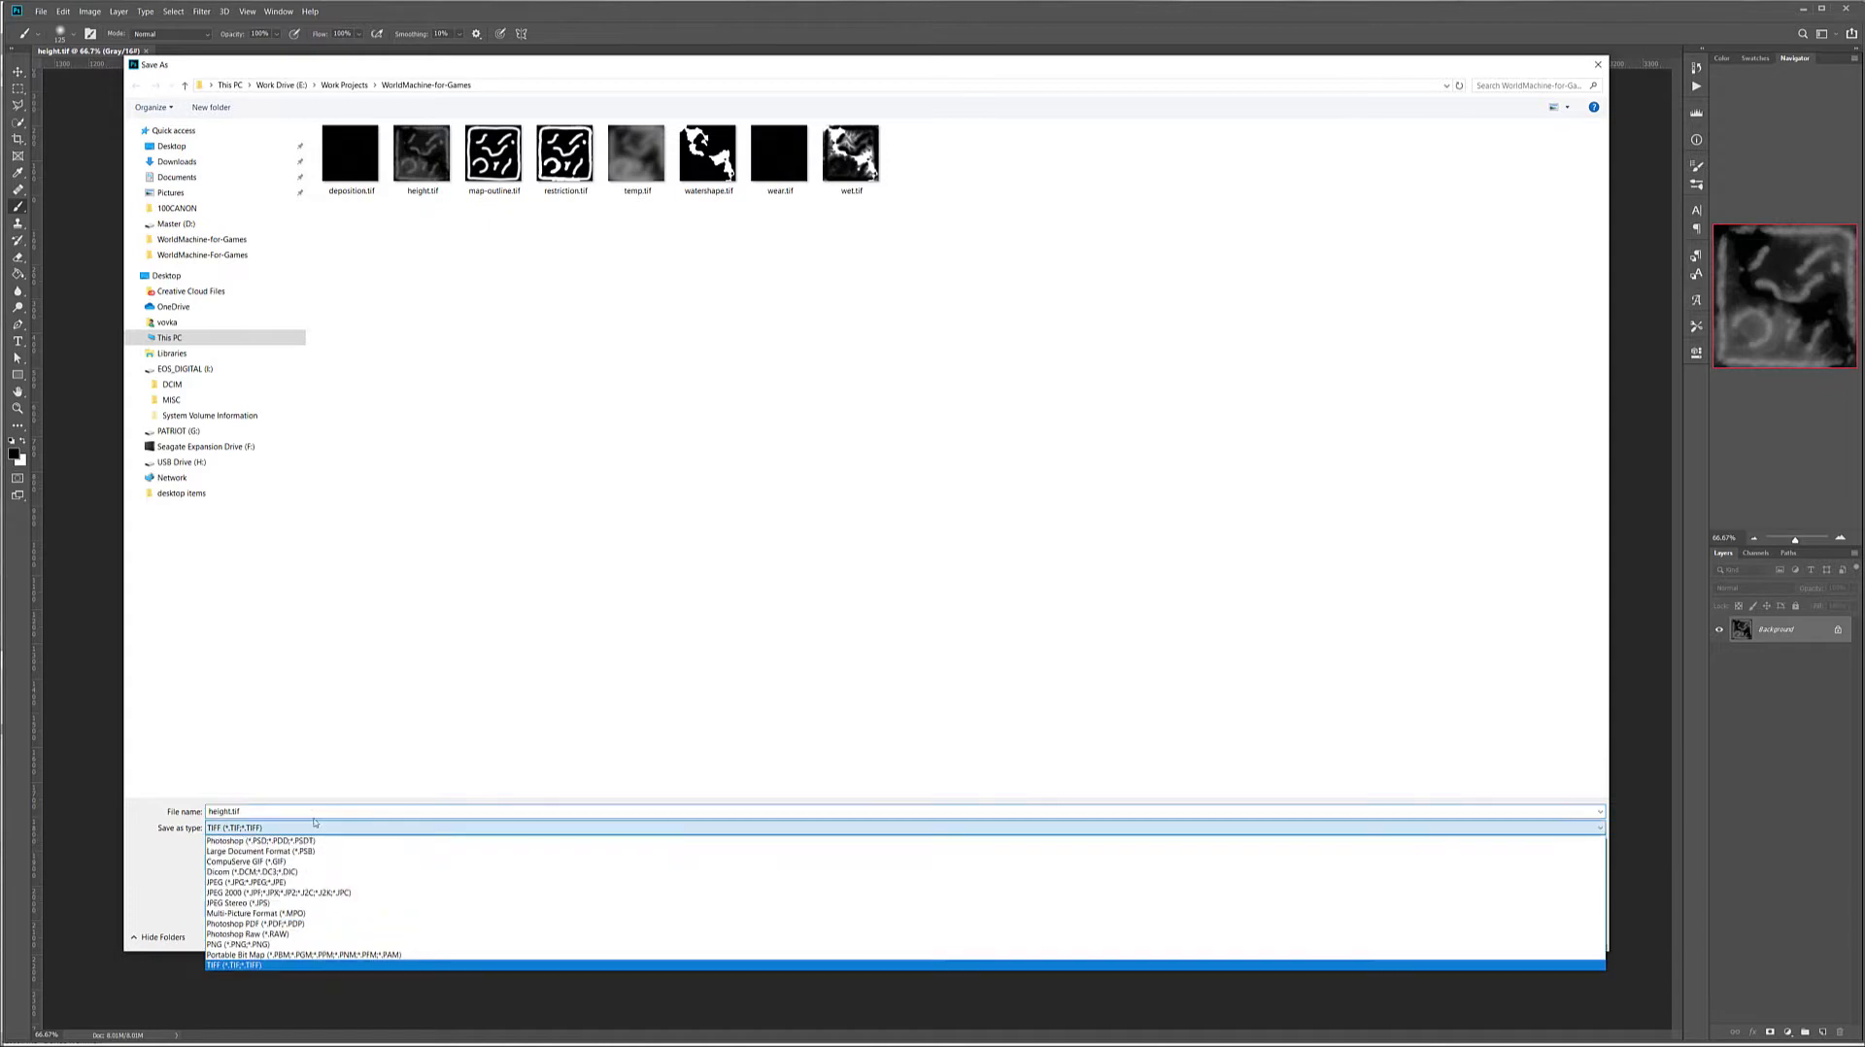
{"action": "left_click", "coordinate": [287, 933]}
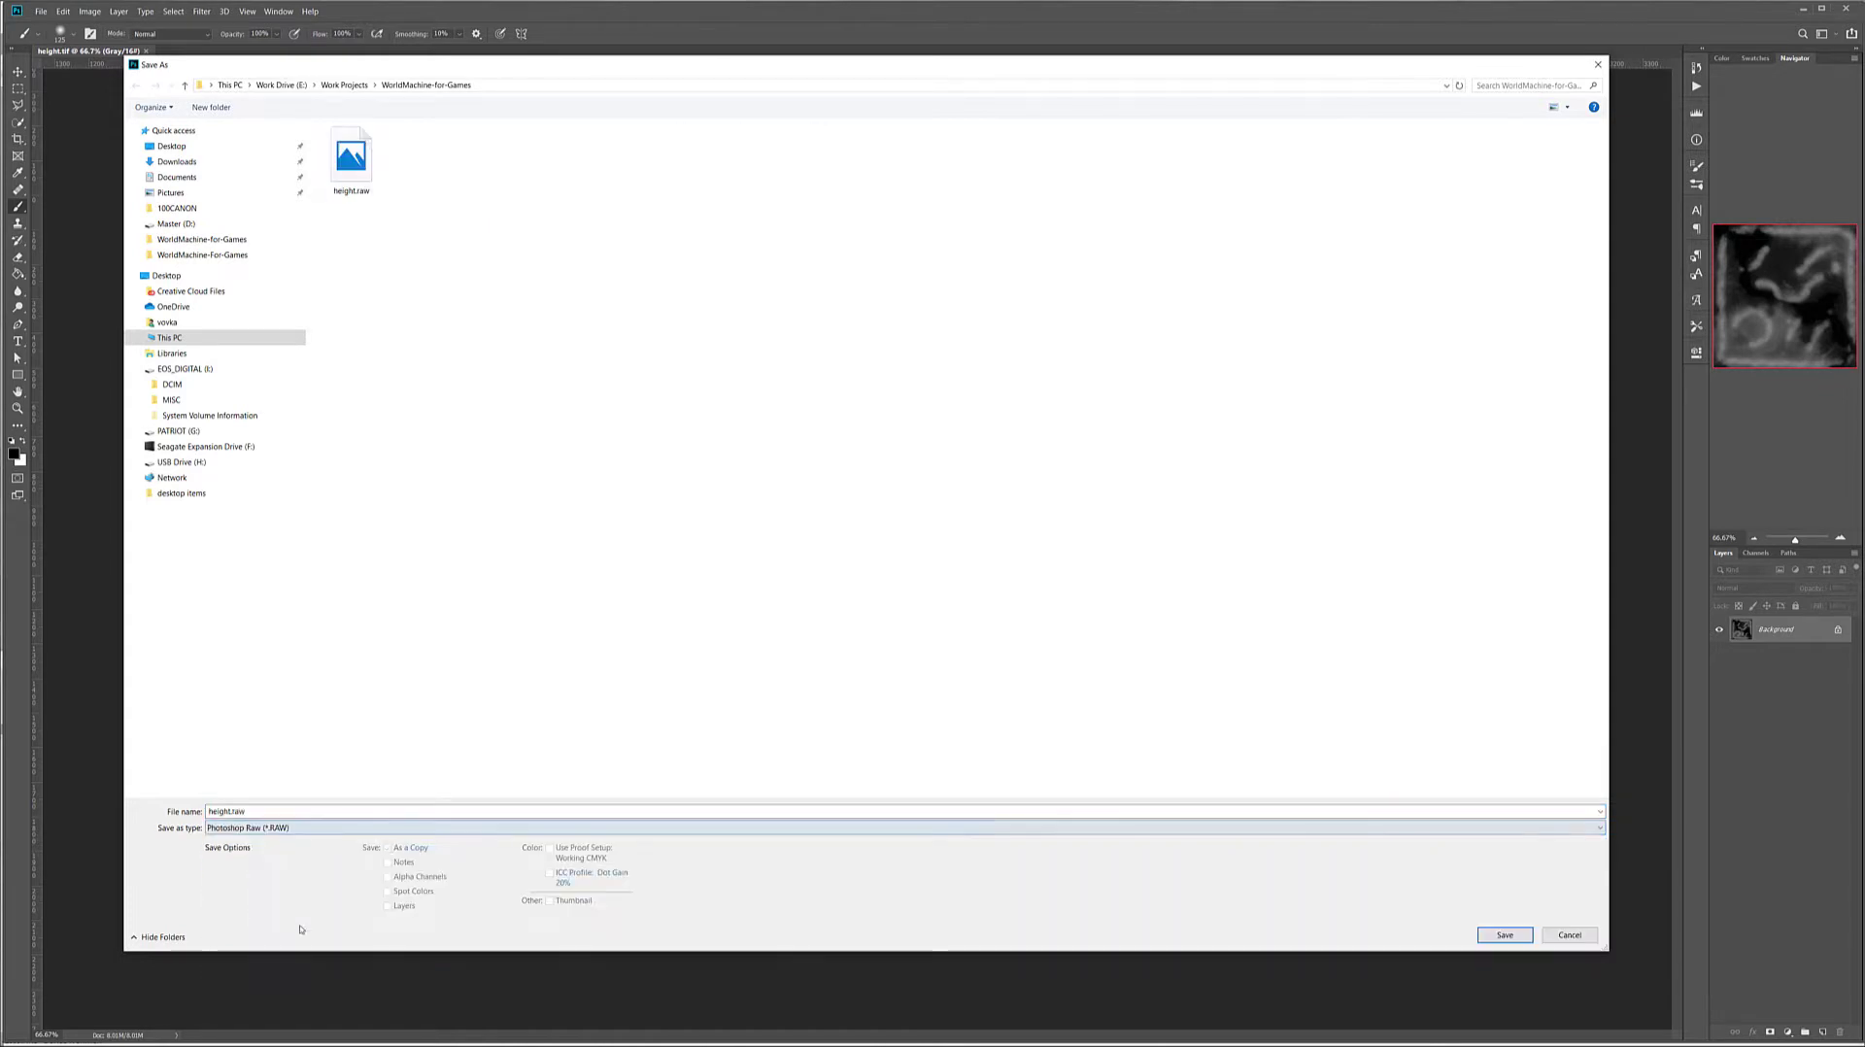
{"action": "left_click", "coordinate": [351, 155]}
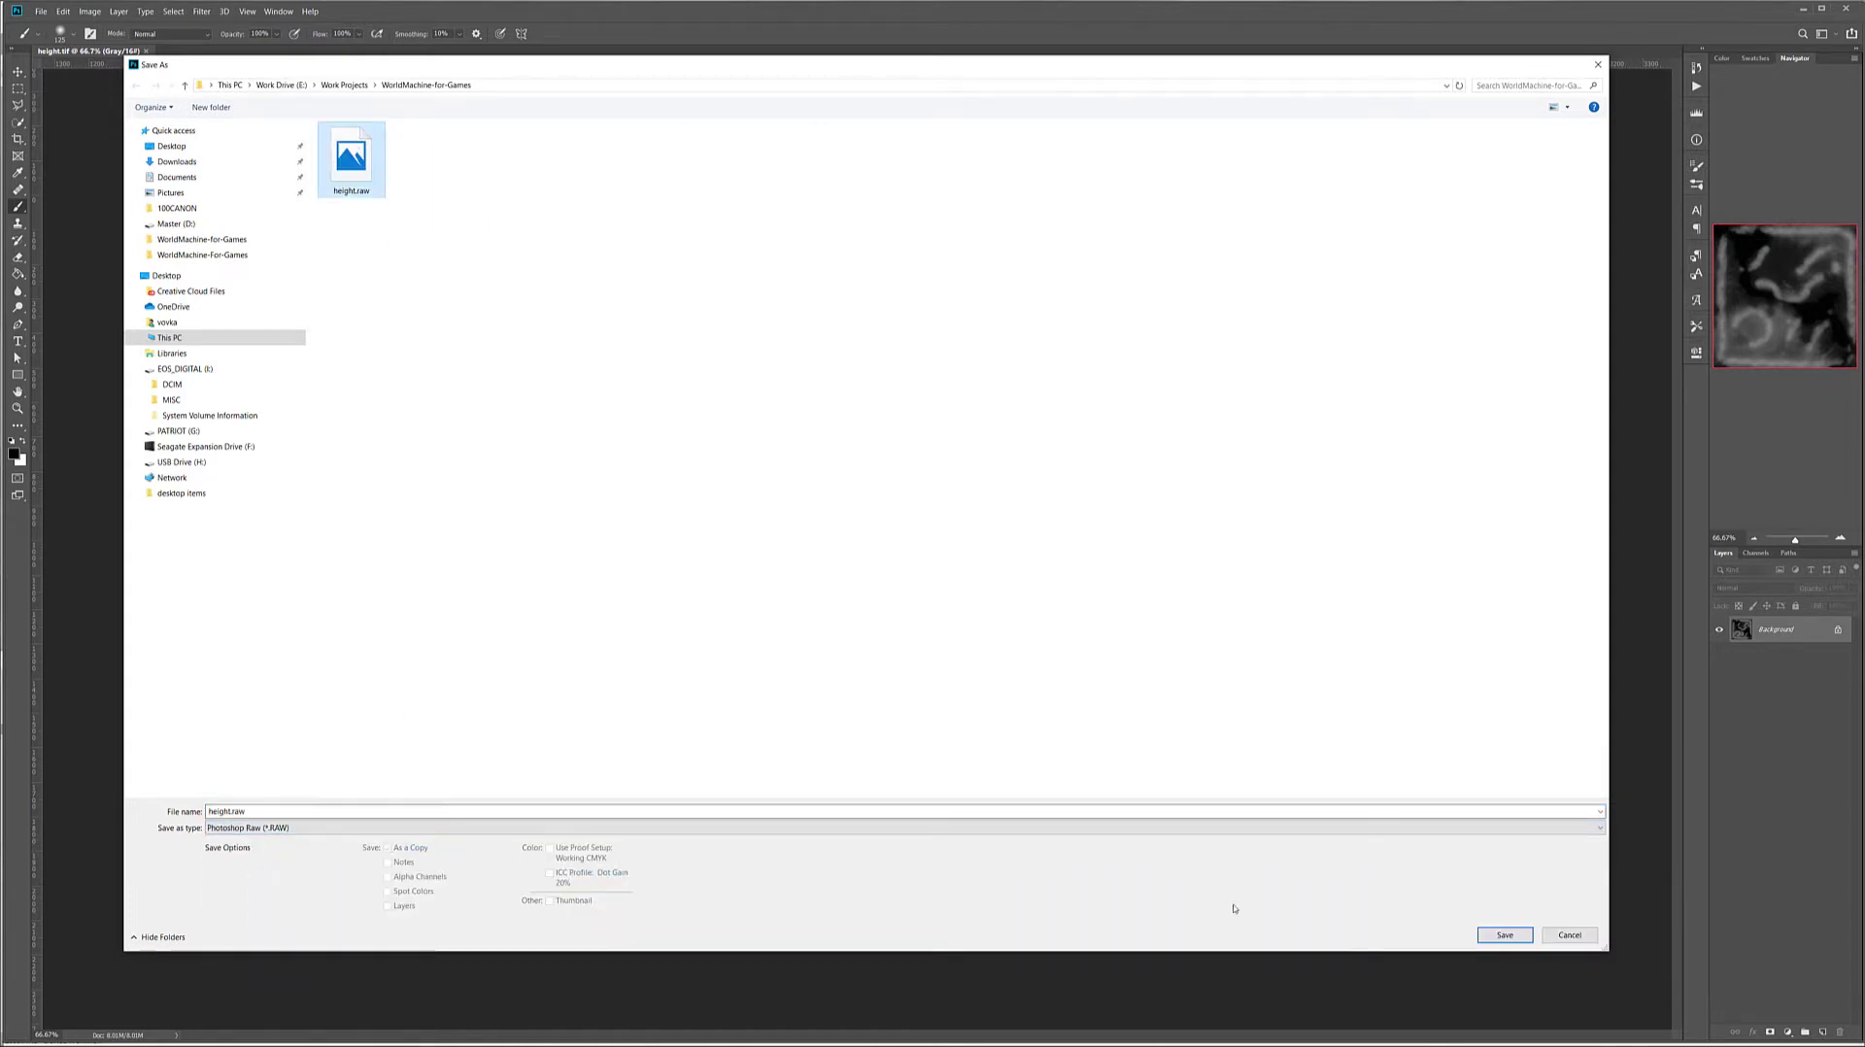
{"action": "left_click", "coordinate": [1504, 935]}
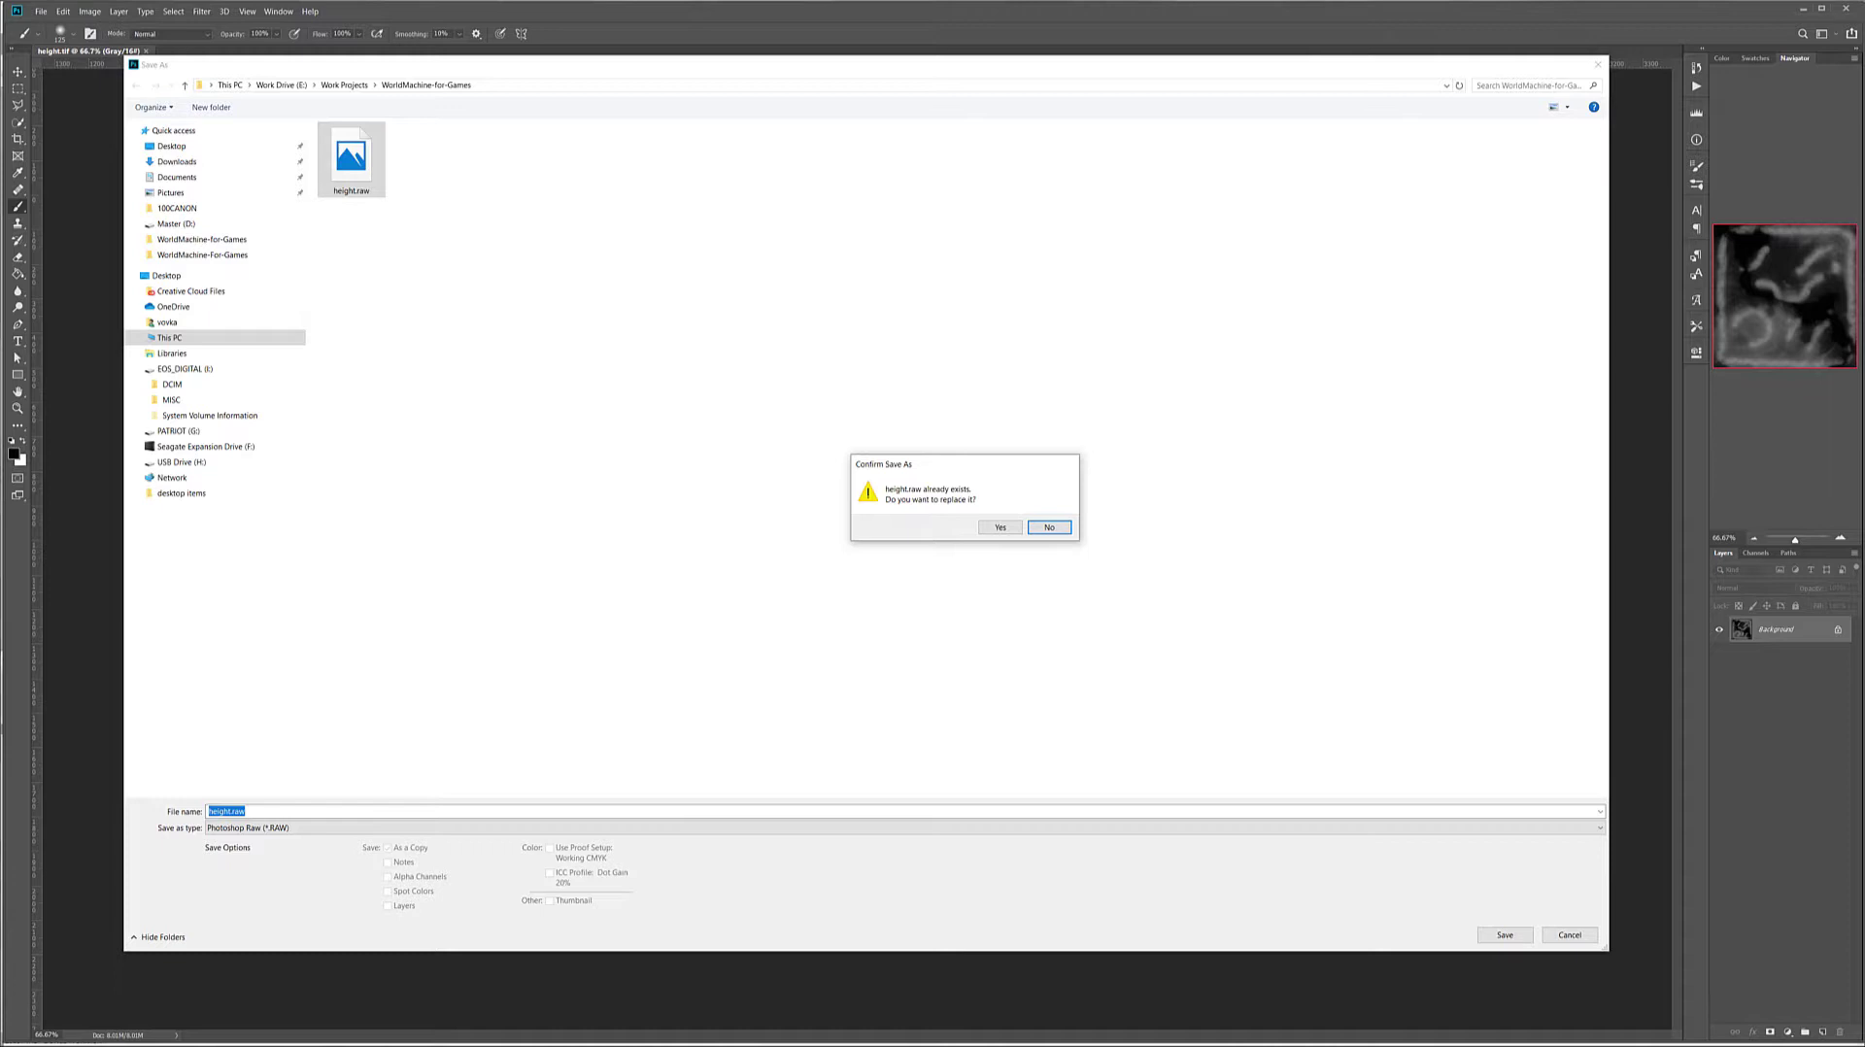
{"action": "left_click", "coordinate": [1002, 526]}
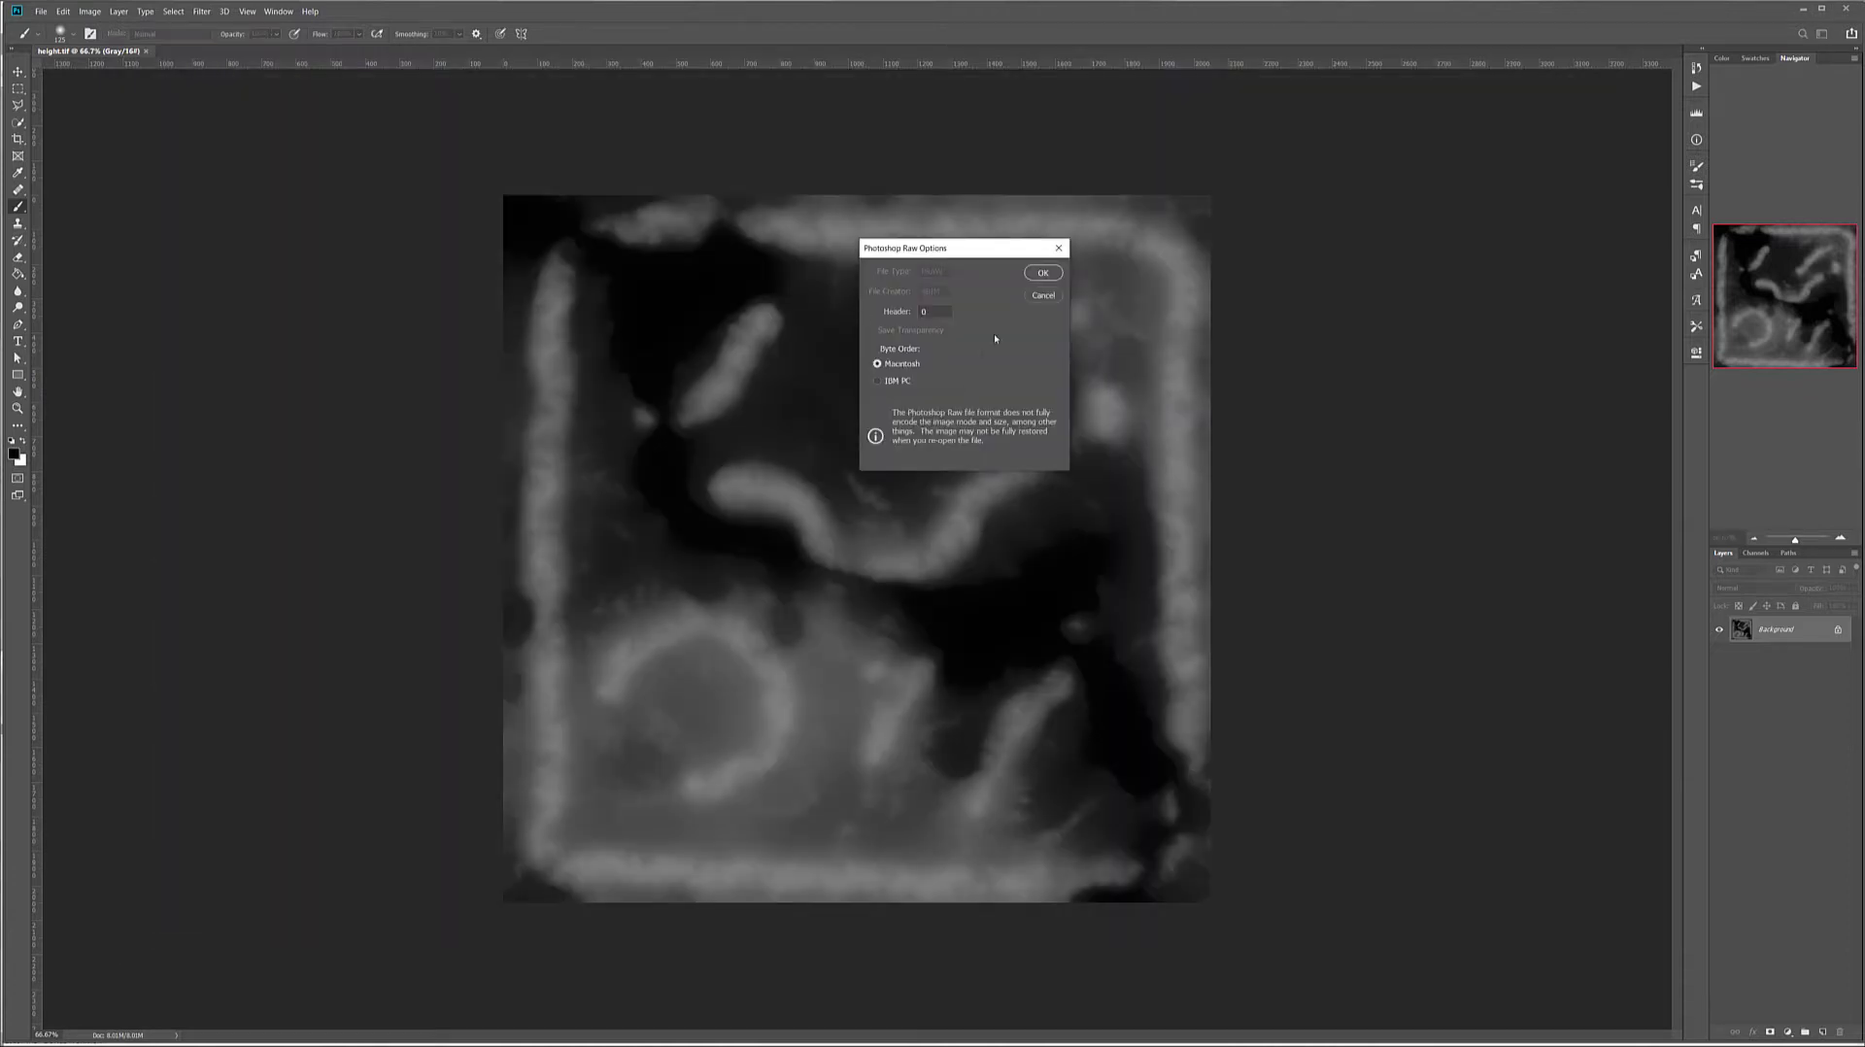
{"action": "left_click", "coordinate": [882, 381]}
{"action": "left_click", "coordinate": [1044, 273]}
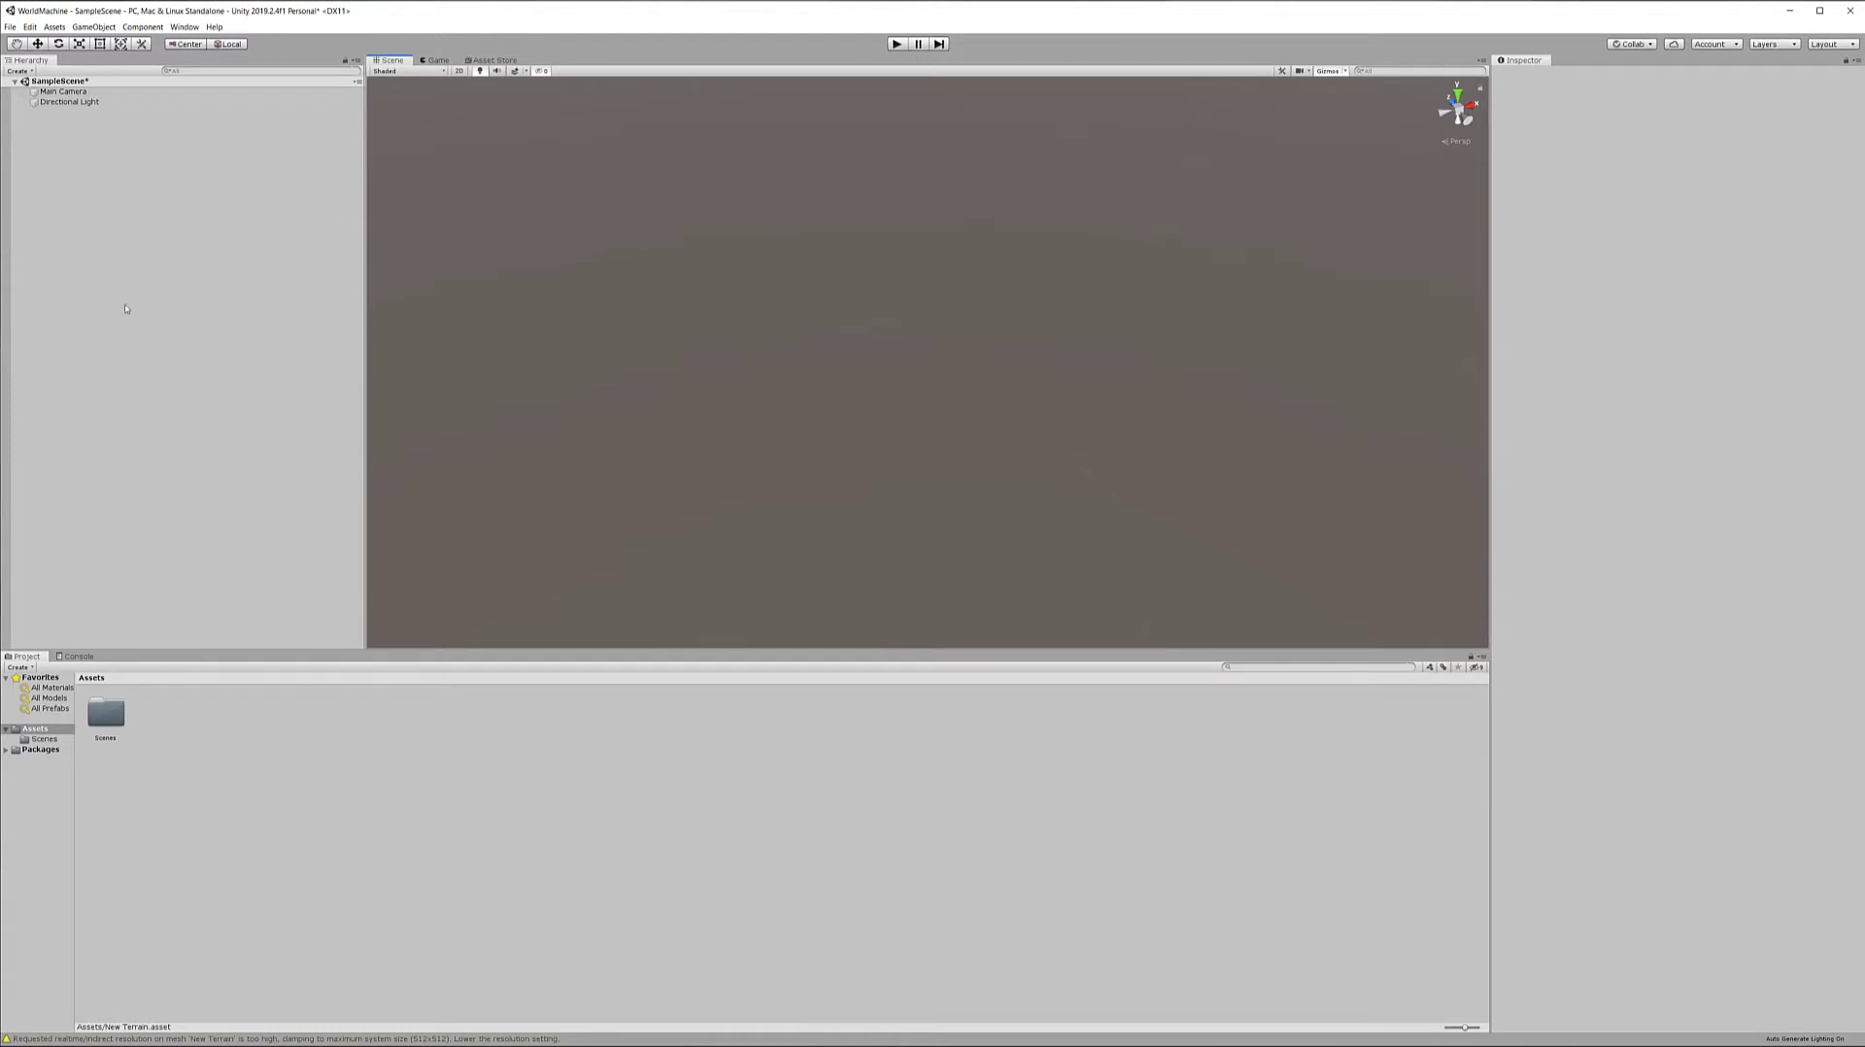
Switch to Unity and add a 3D Terrain object to SampleScene.
{"action": "left_click", "coordinate": [94, 26]}
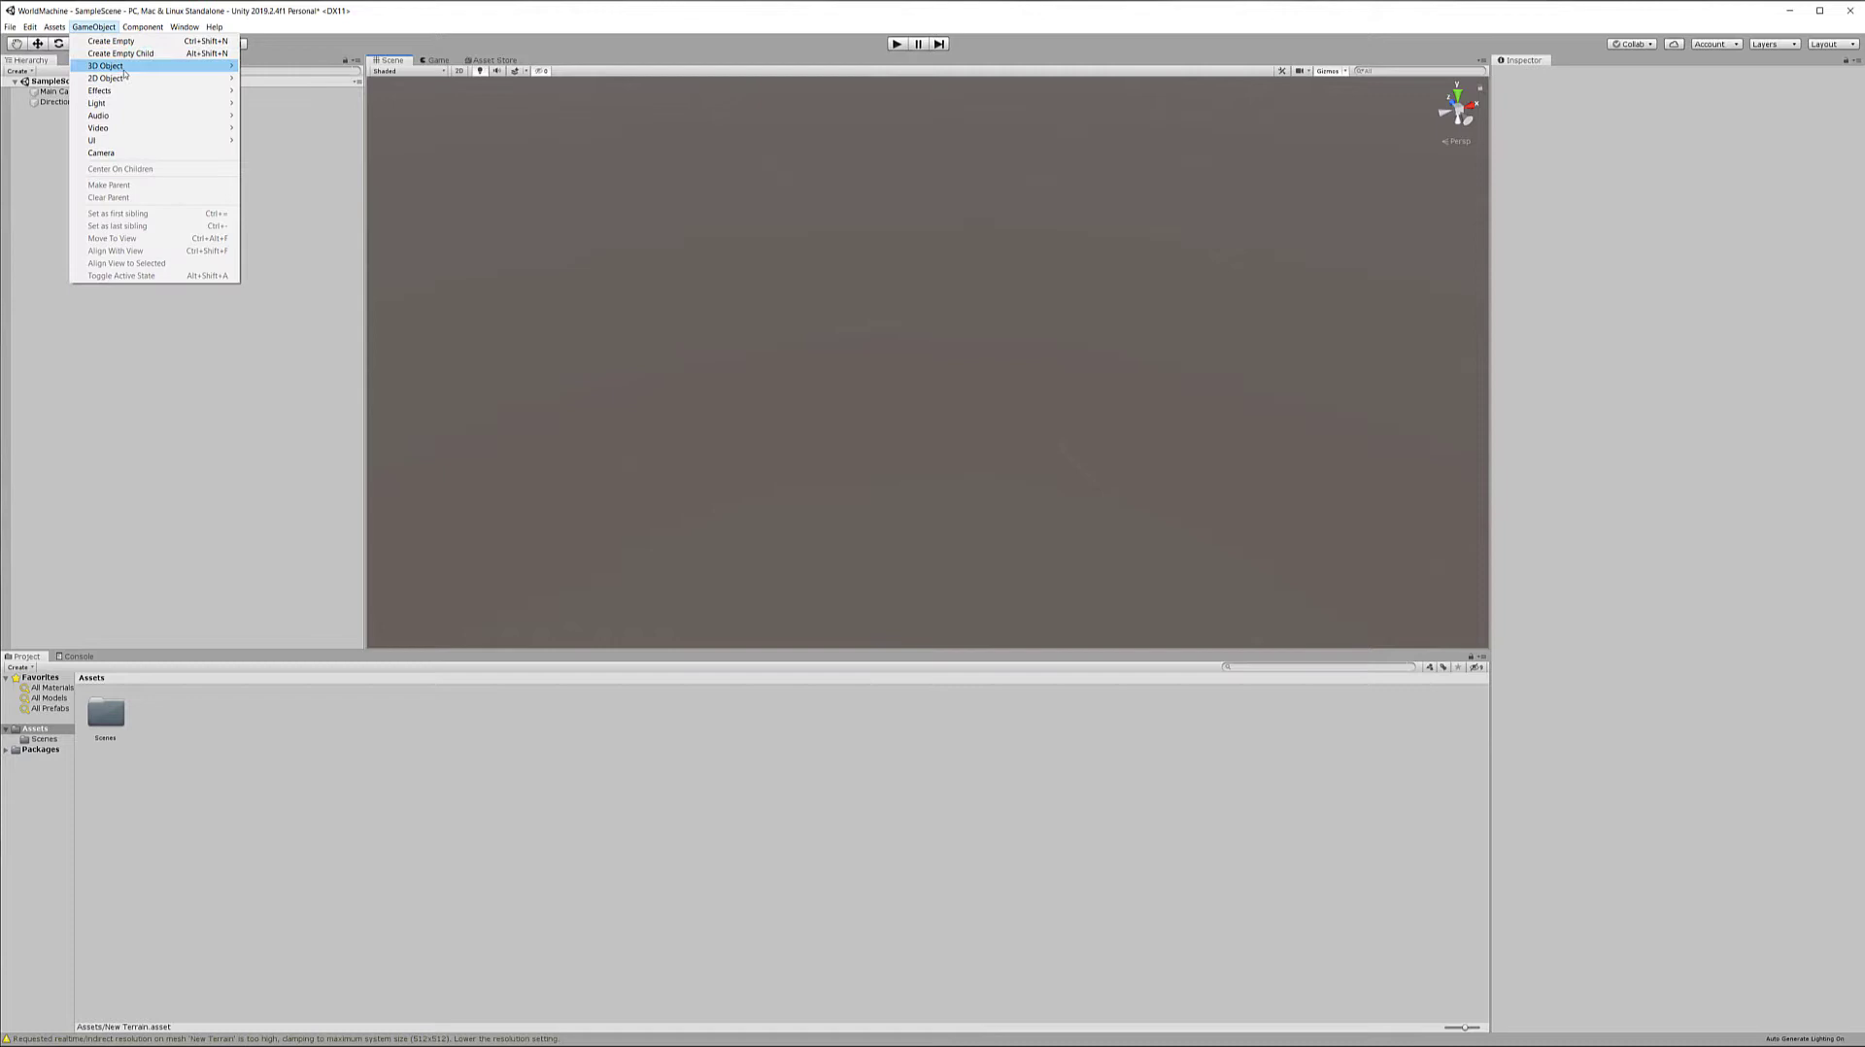
{"action": "mouse_move", "coordinate": [124, 70]}
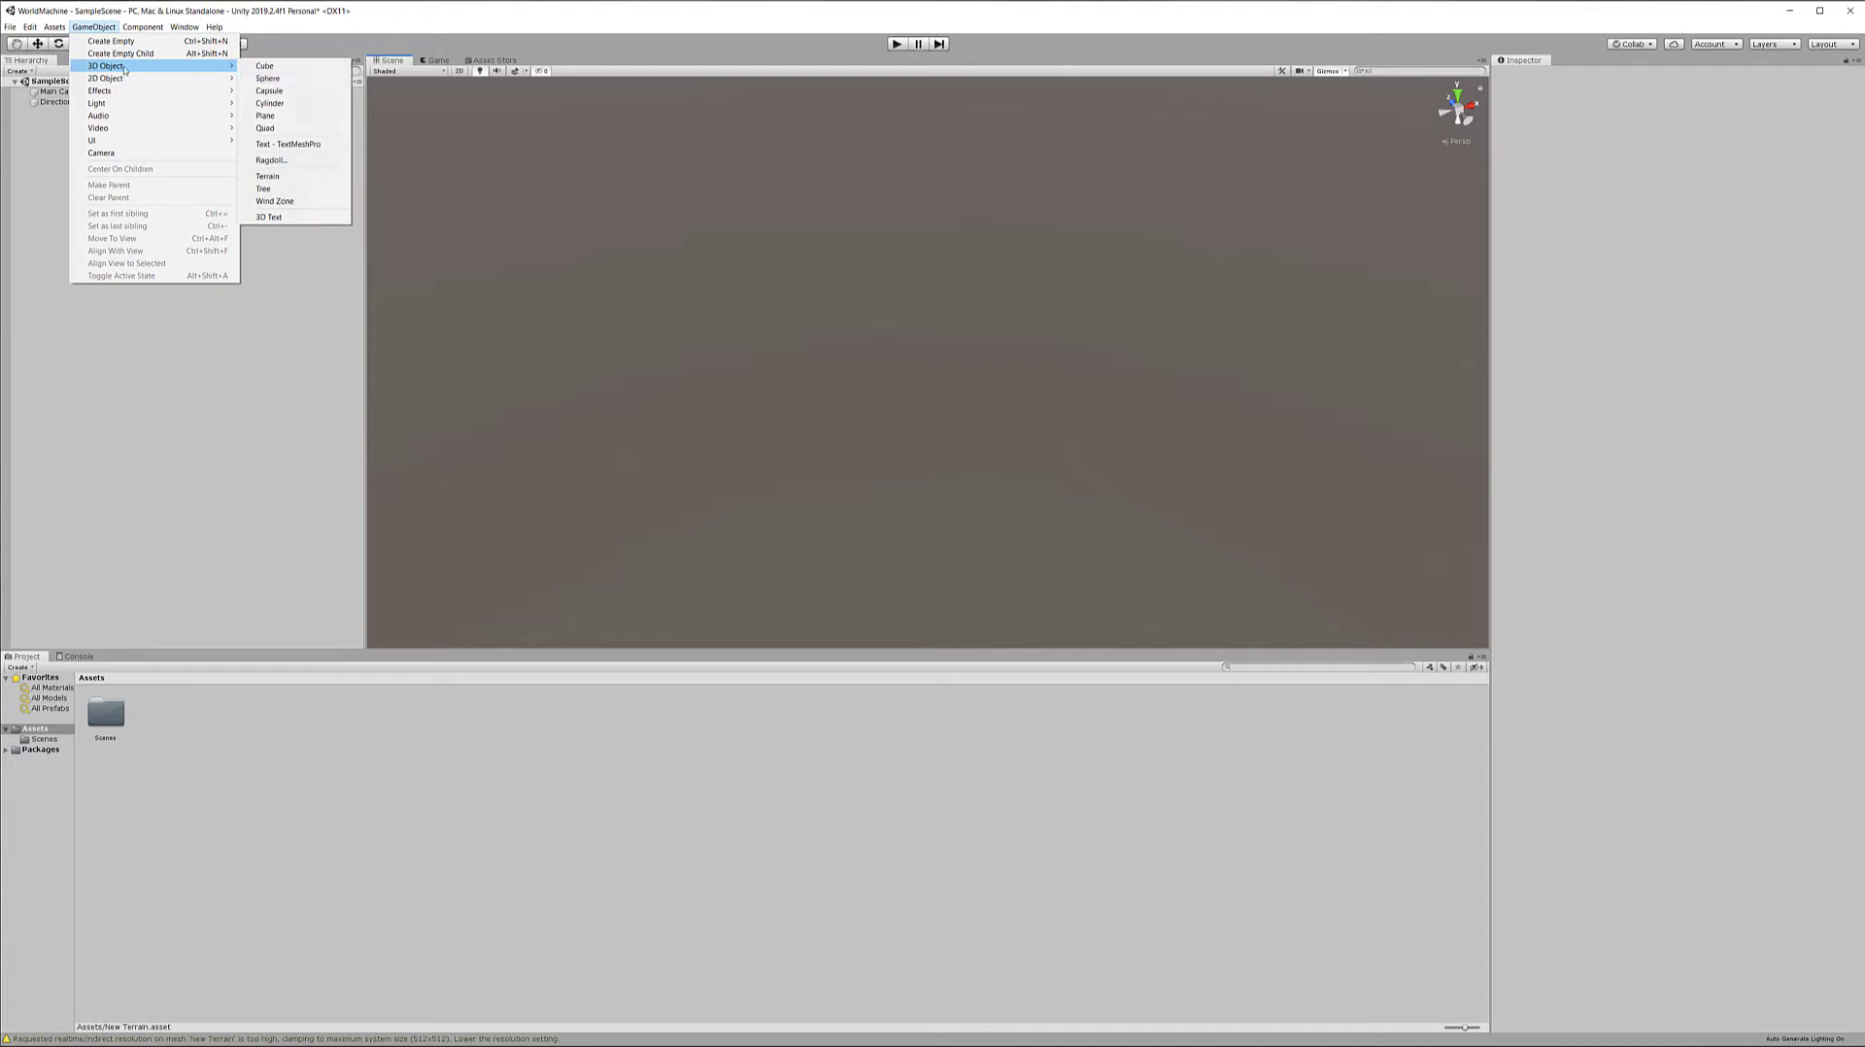
{"action": "left_click", "coordinate": [305, 178]}
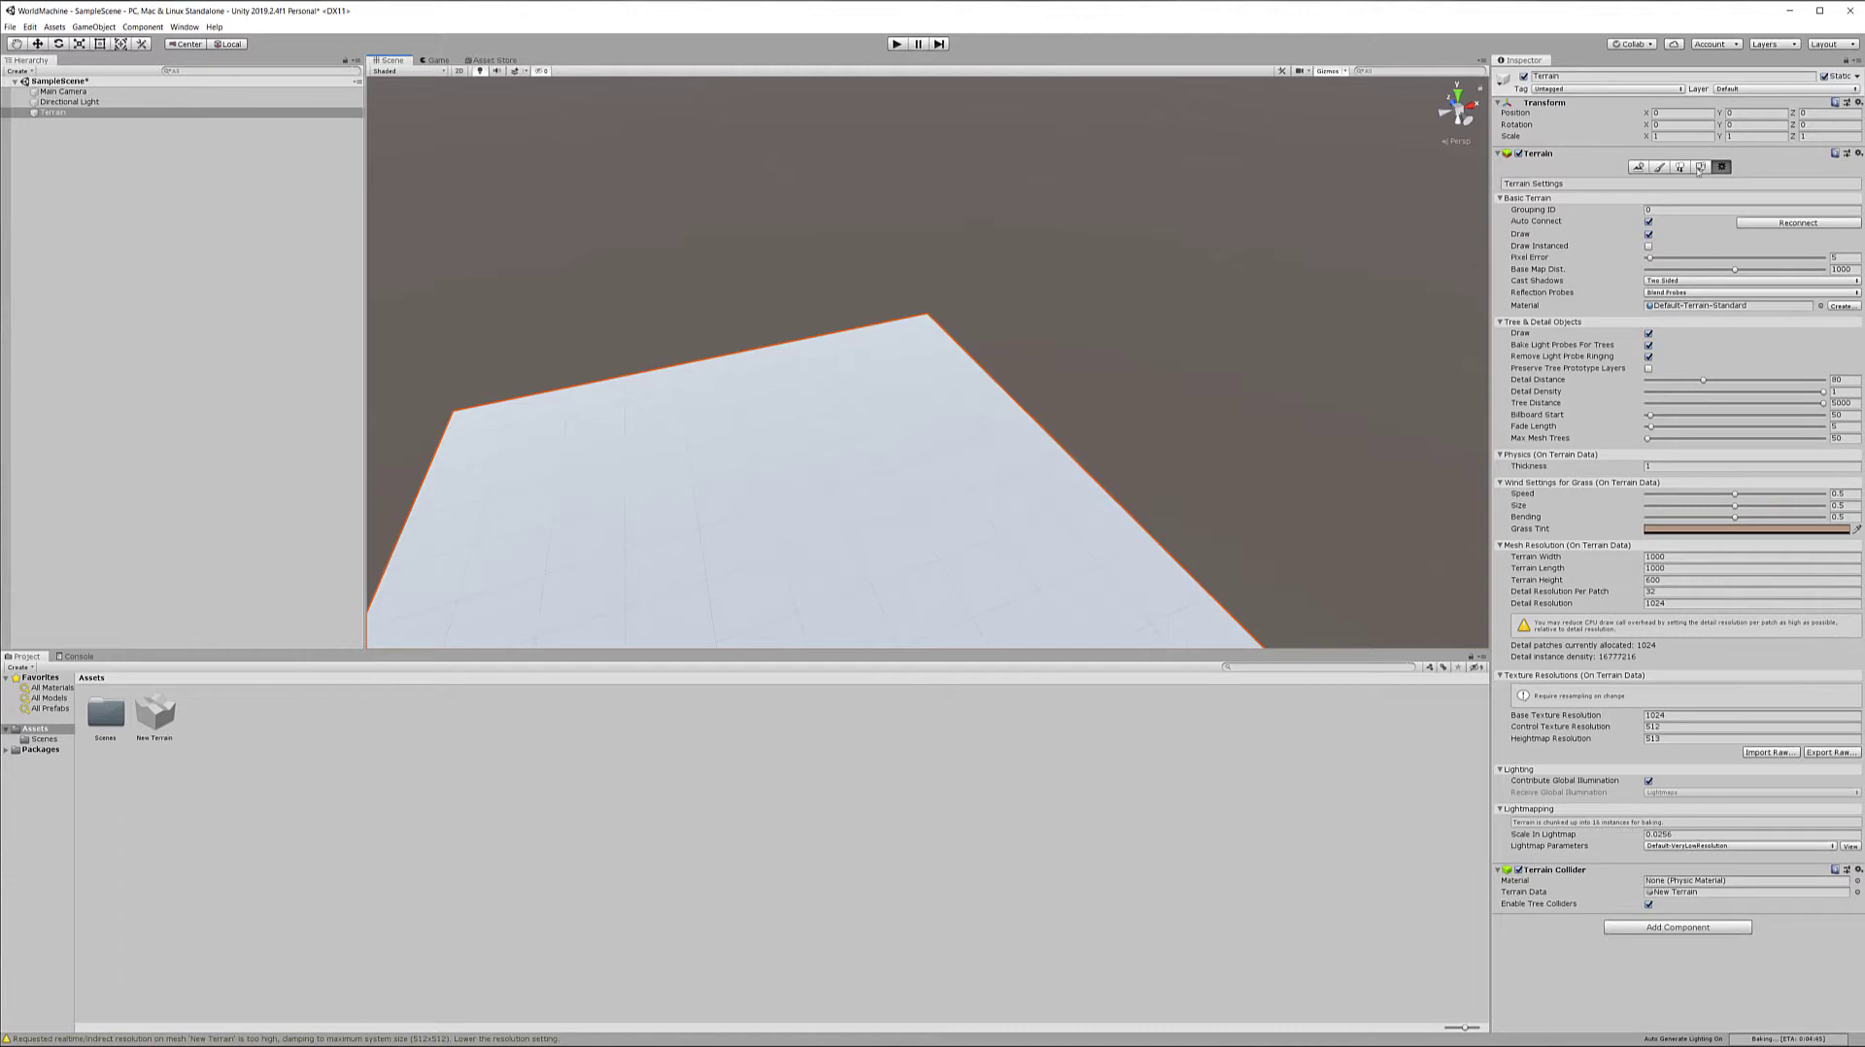
Import height.raw as the terrain's raw heightmap, with the terrain size set to 2049 in X and Z.
{"action": "left_click", "coordinate": [1638, 167]}
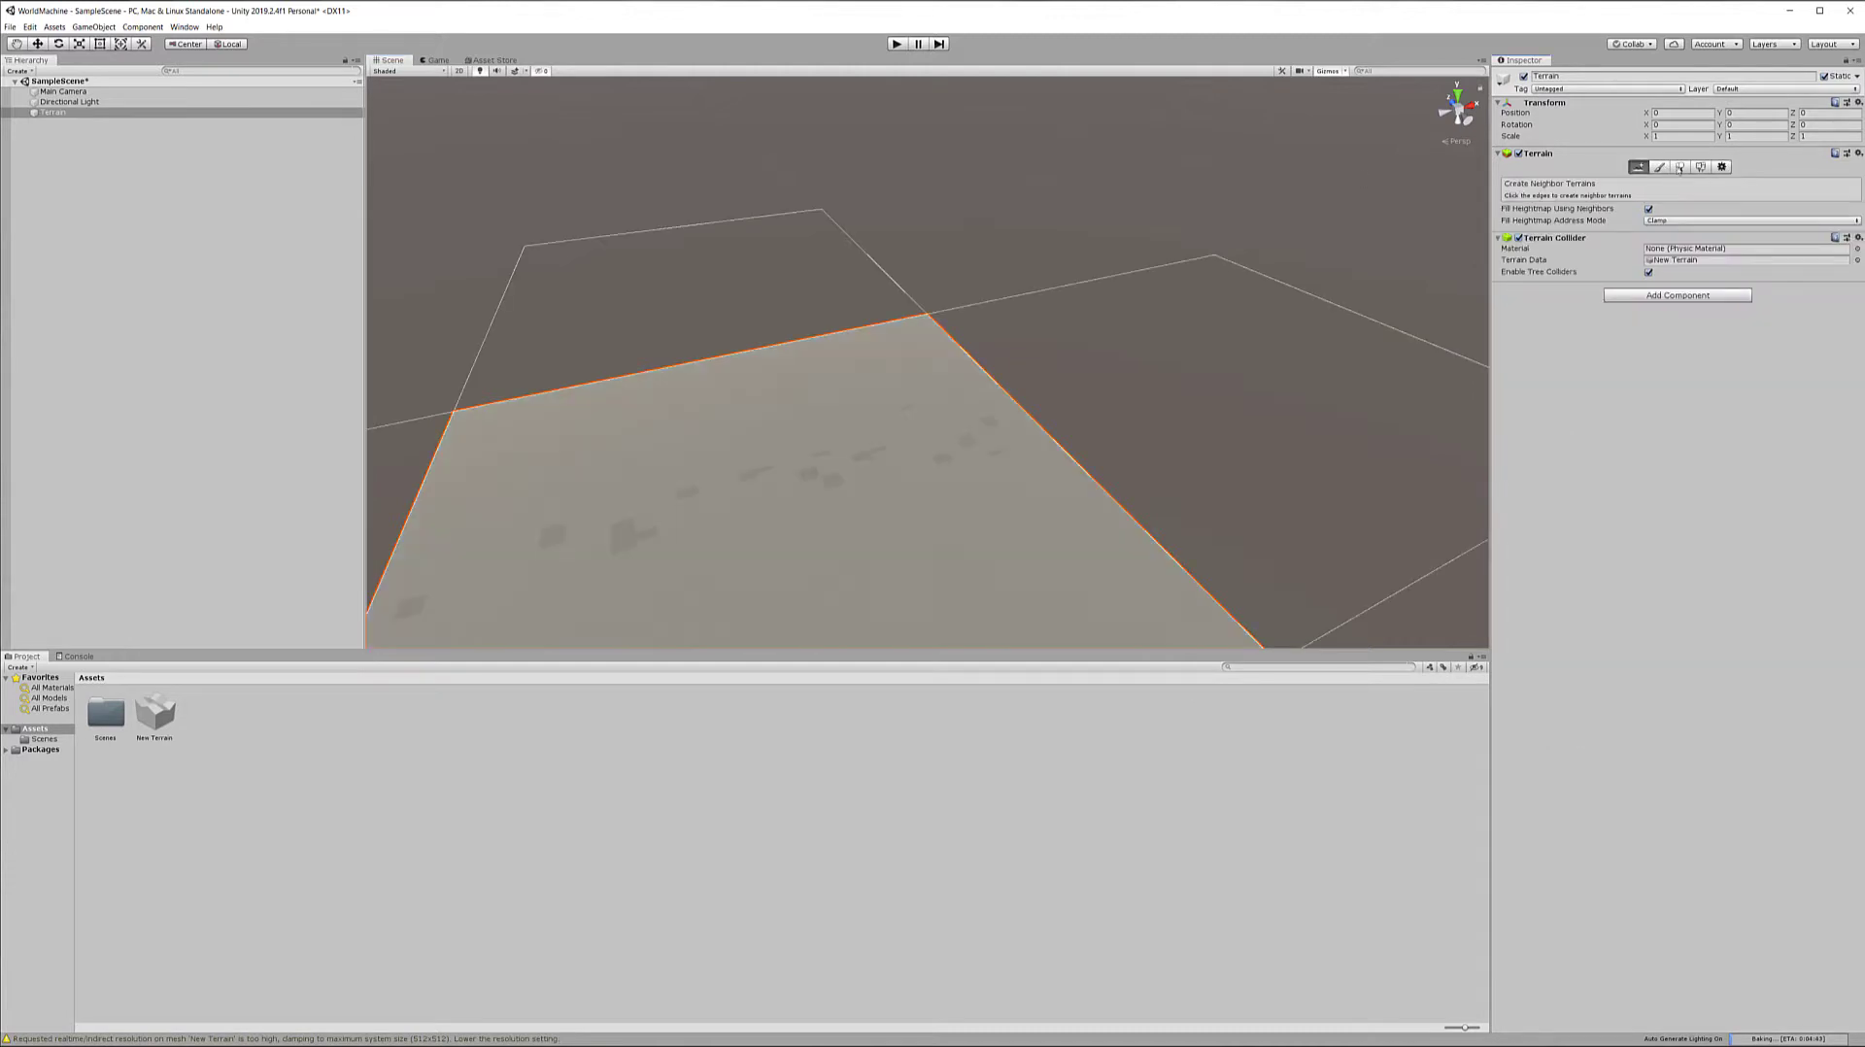
{"action": "left_click", "coordinate": [1723, 167]}
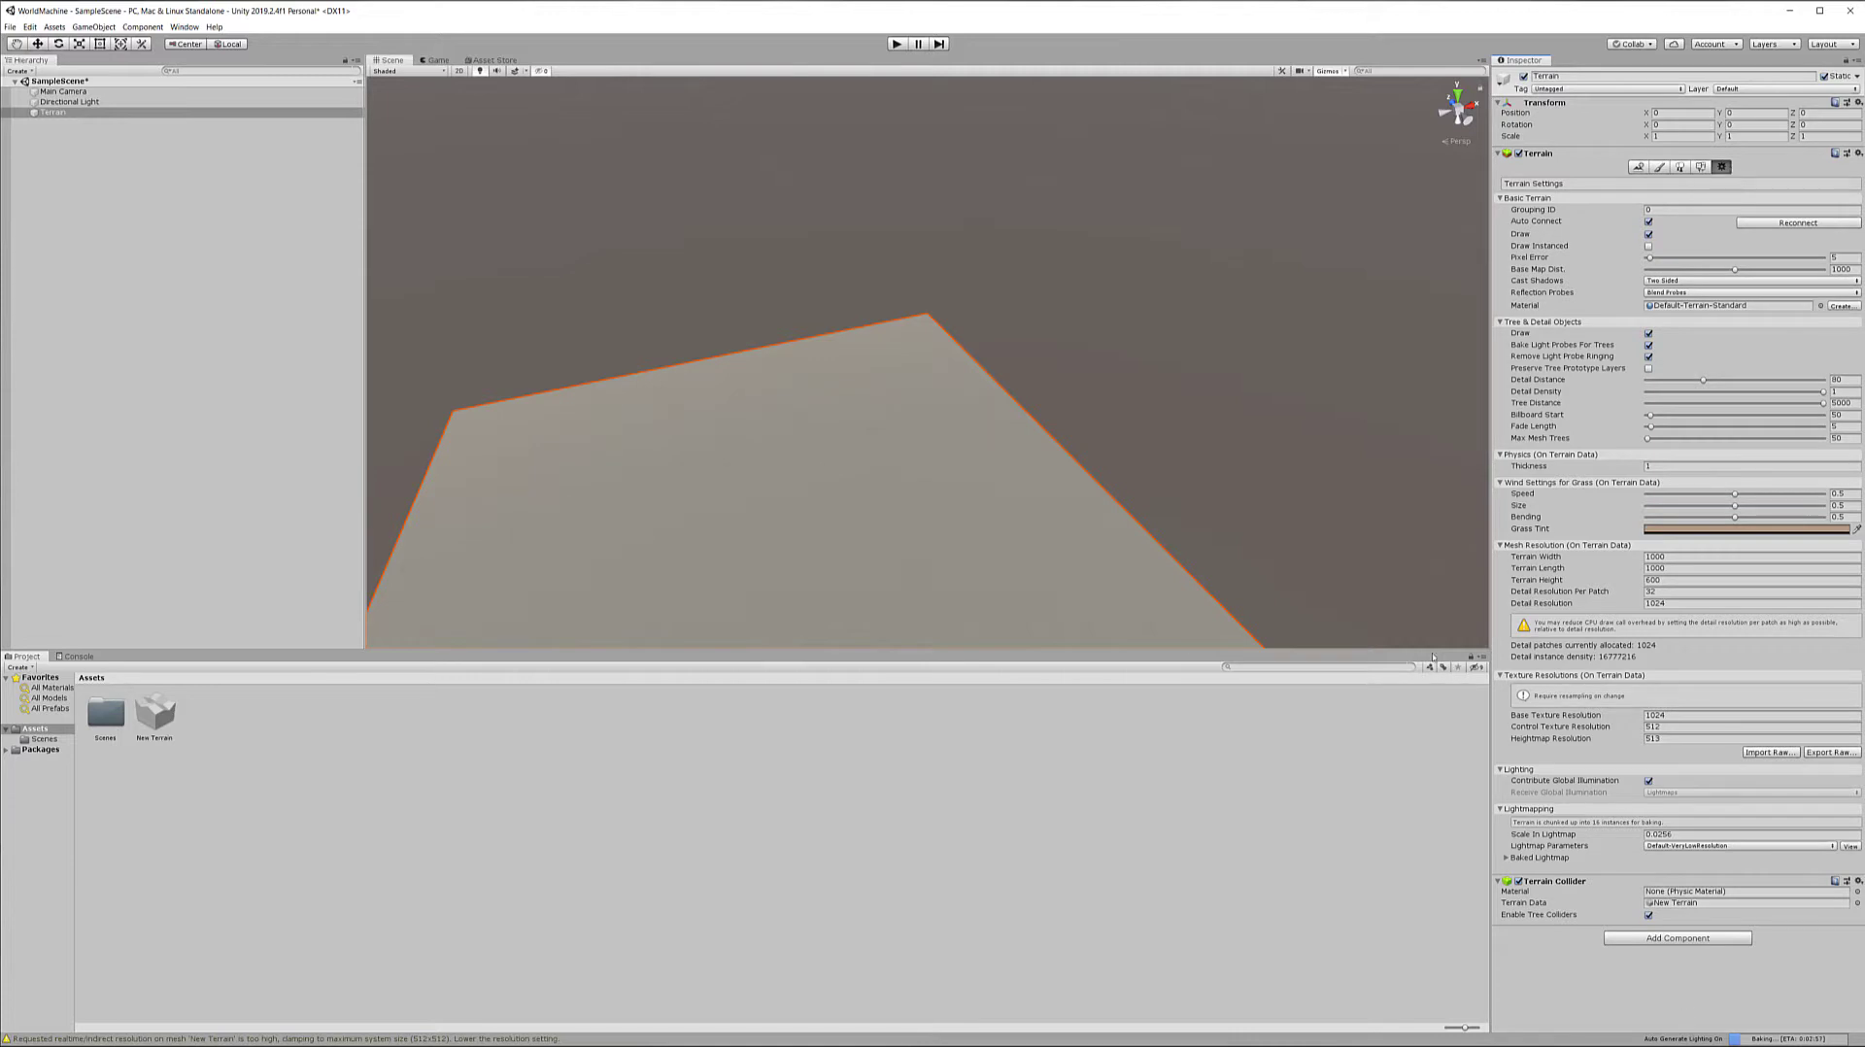
{"action": "left_click", "coordinate": [1784, 753]}
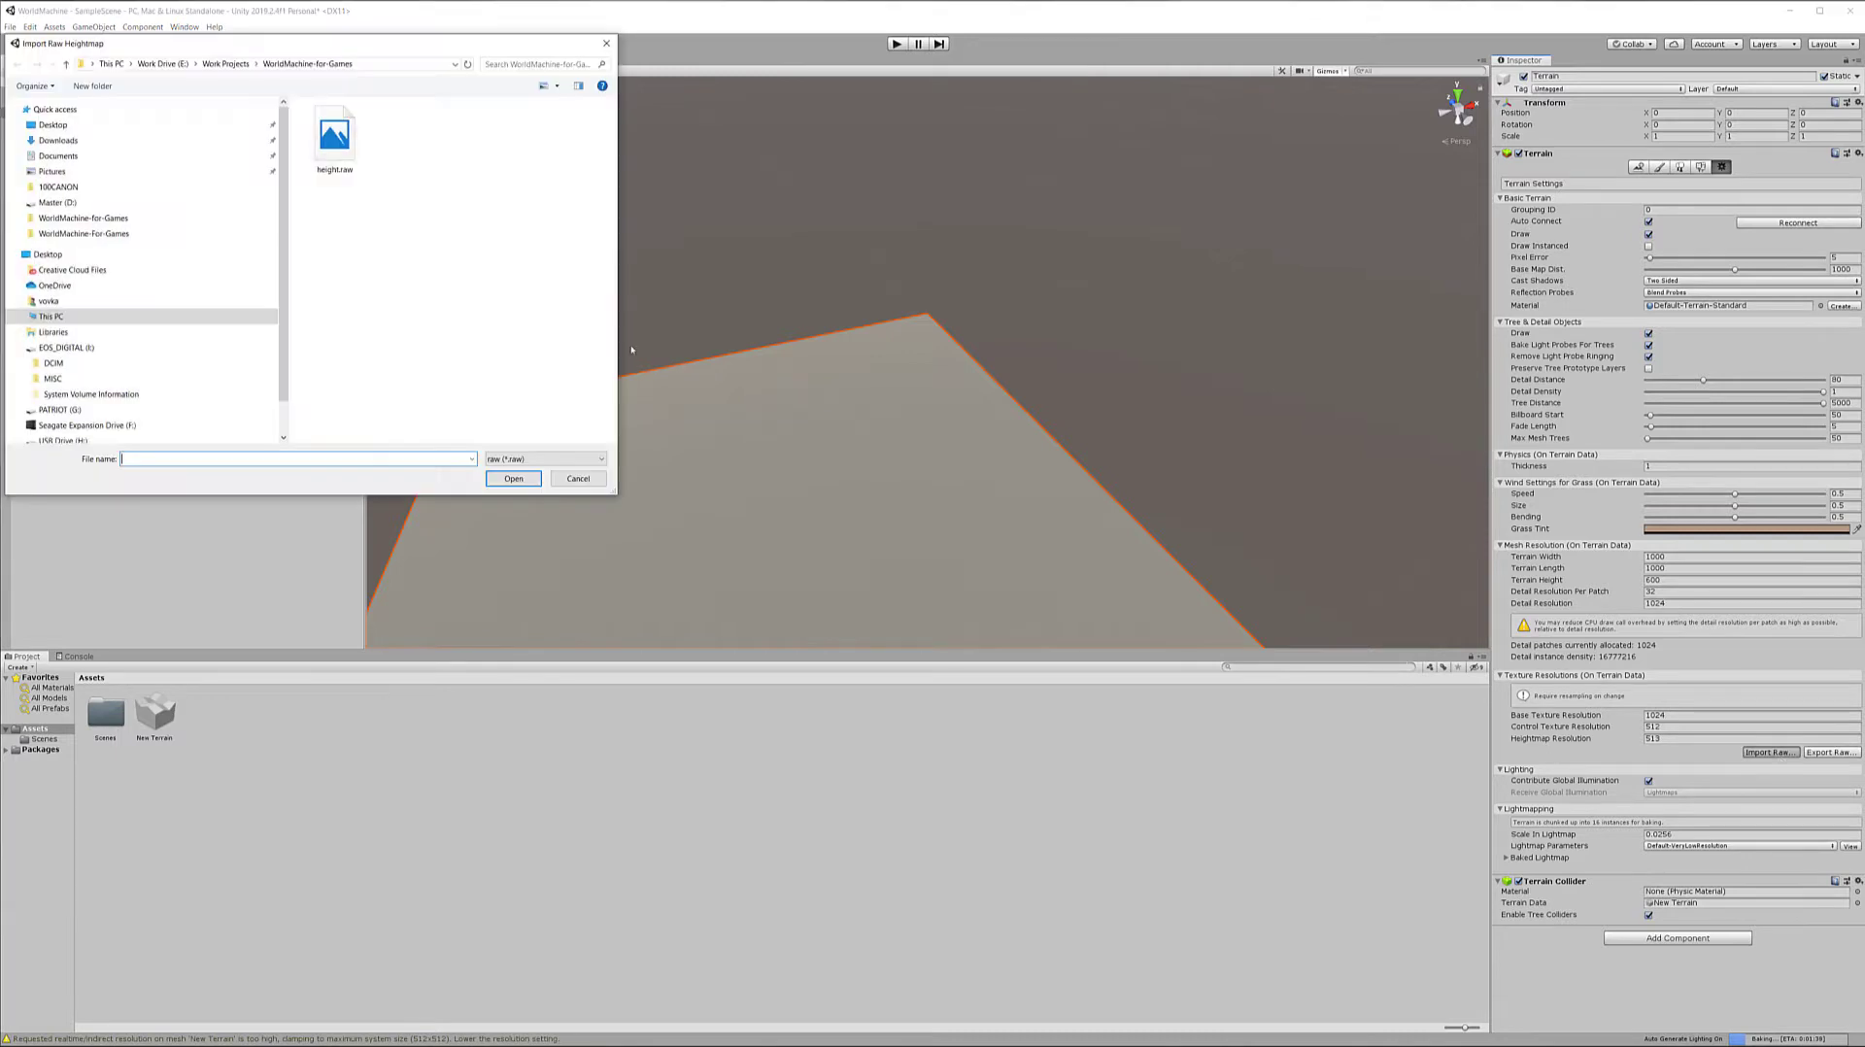
{"action": "left_click", "coordinate": [334, 141]}
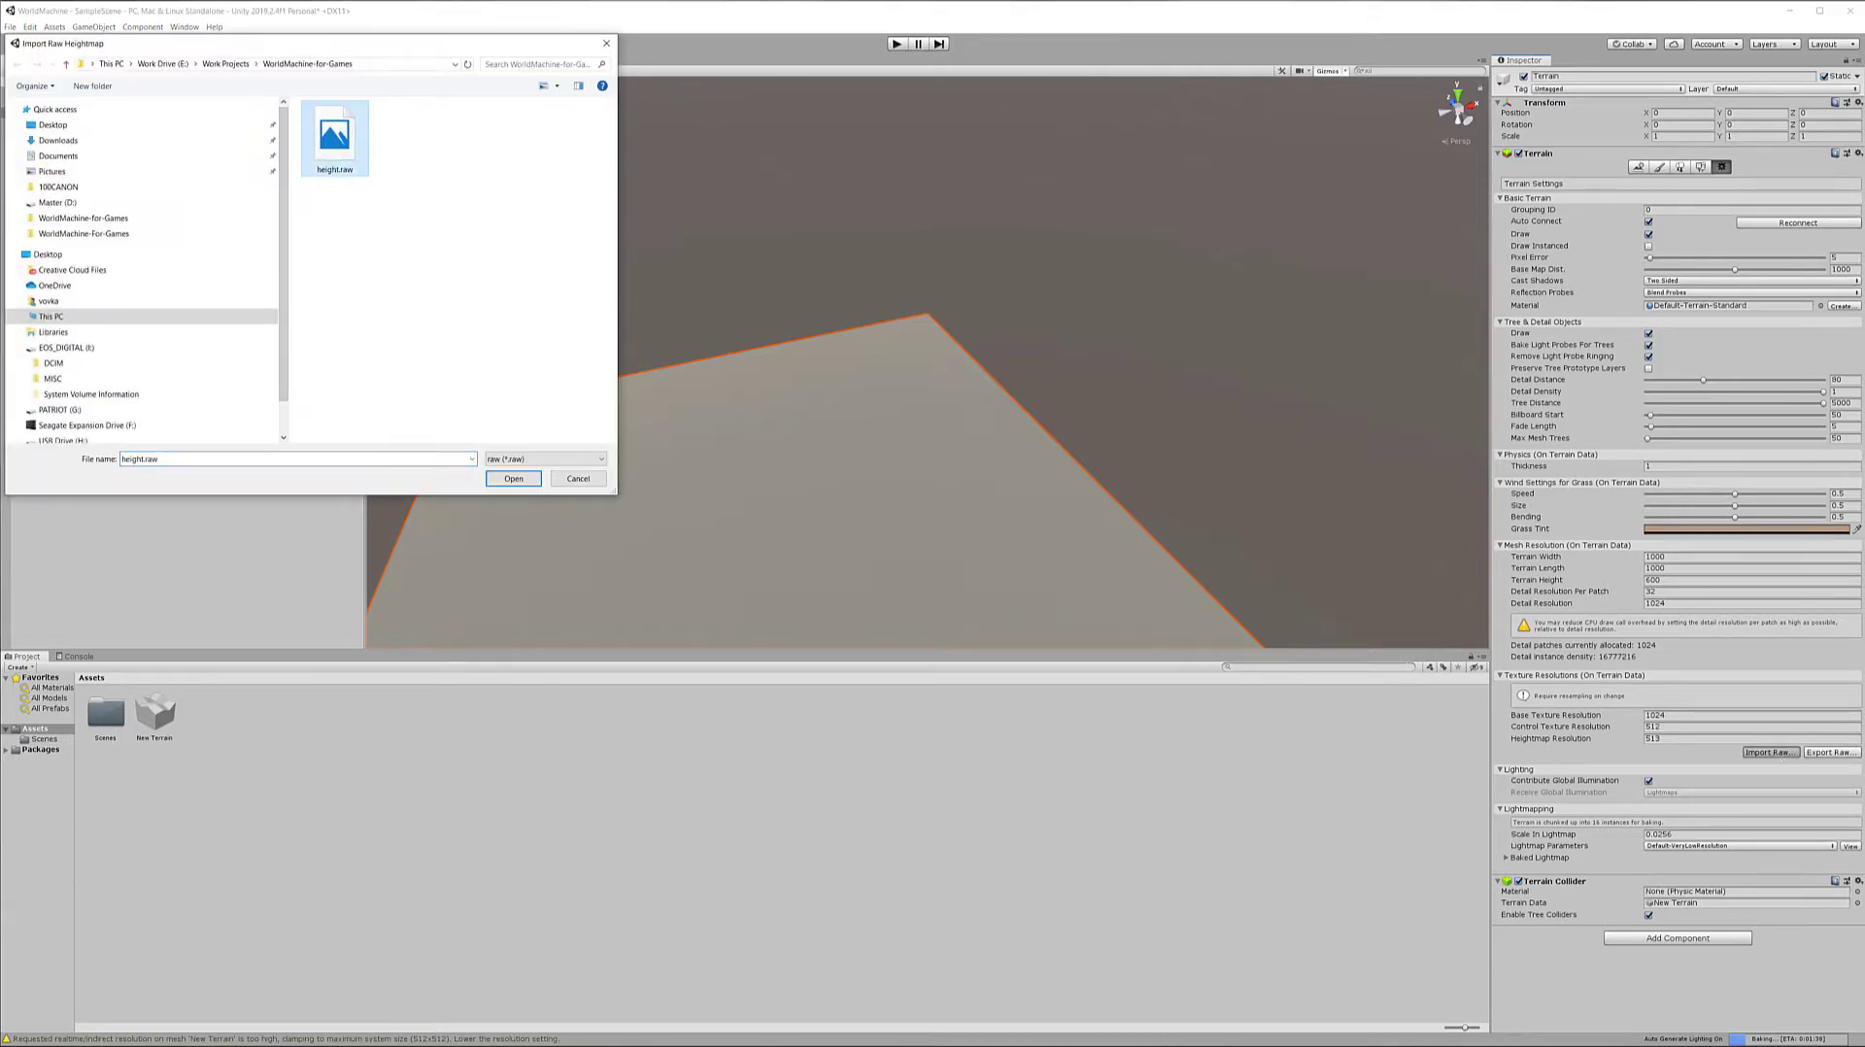
{"action": "left_click", "coordinate": [513, 479]}
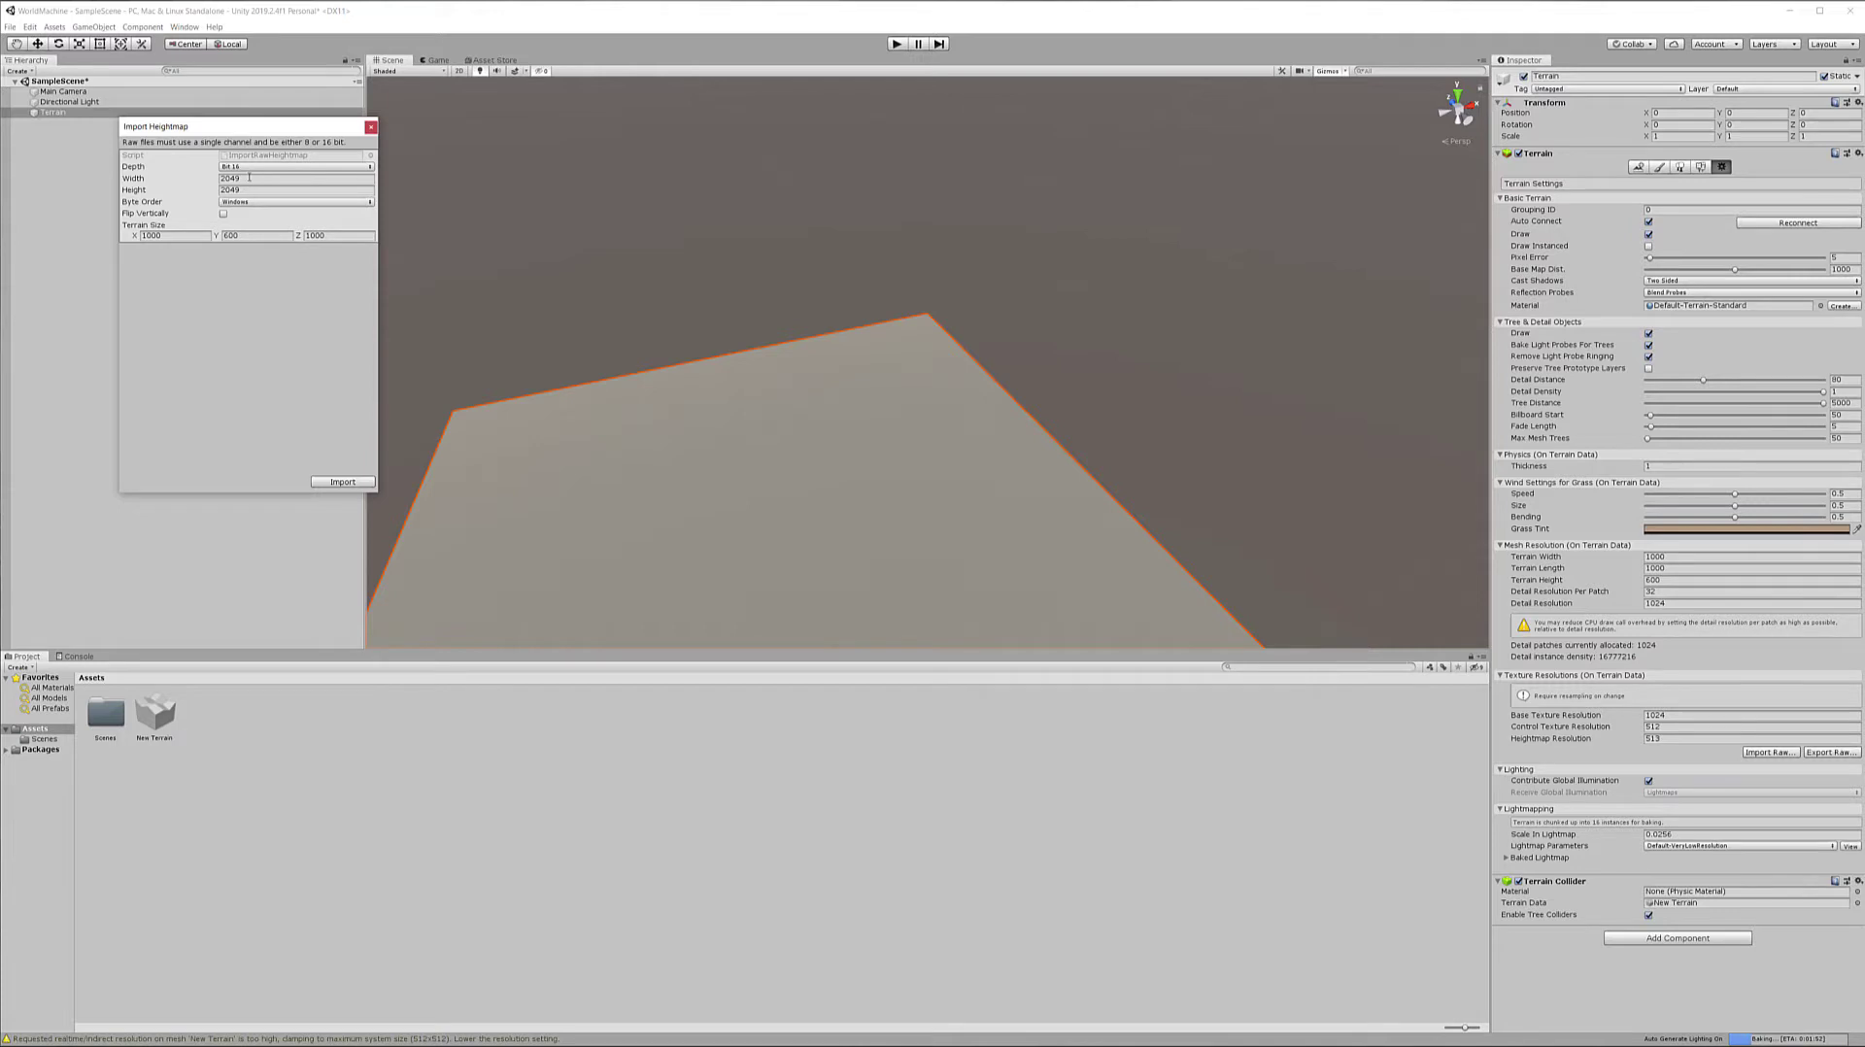
{"action": "left_click", "coordinate": [181, 236]}
{"action": "type", "text": "20"}
{"action": "left_click", "coordinate": [318, 236]}
{"action": "type", "text": "2049"}
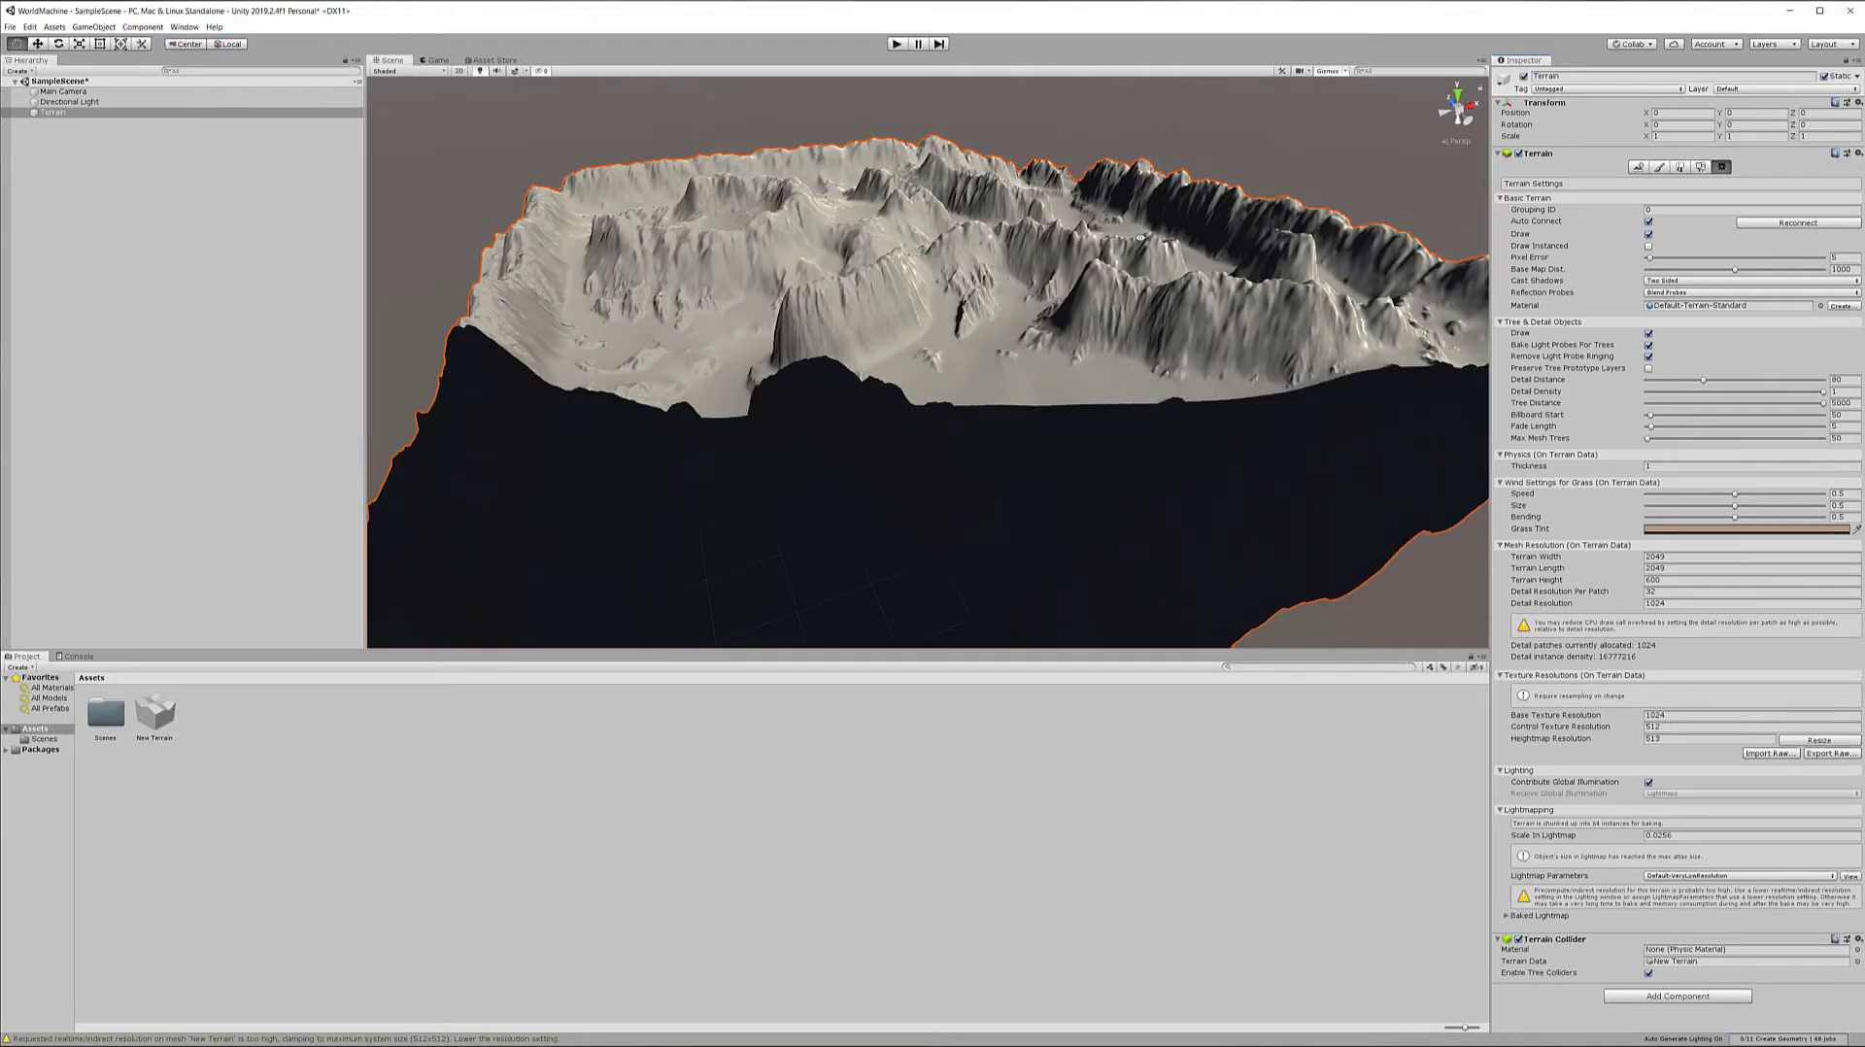
Examine the imported terrain's mountains, ridges and valleys from several angles in the scene.
{"action": "left_click_drag", "start_coordinate": [1085, 291], "coordinate": [975, 532], "text": "alt"}
{"action": "left_click_drag", "start_coordinate": [450, 394], "coordinate": [980, 545], "text": "alt"}
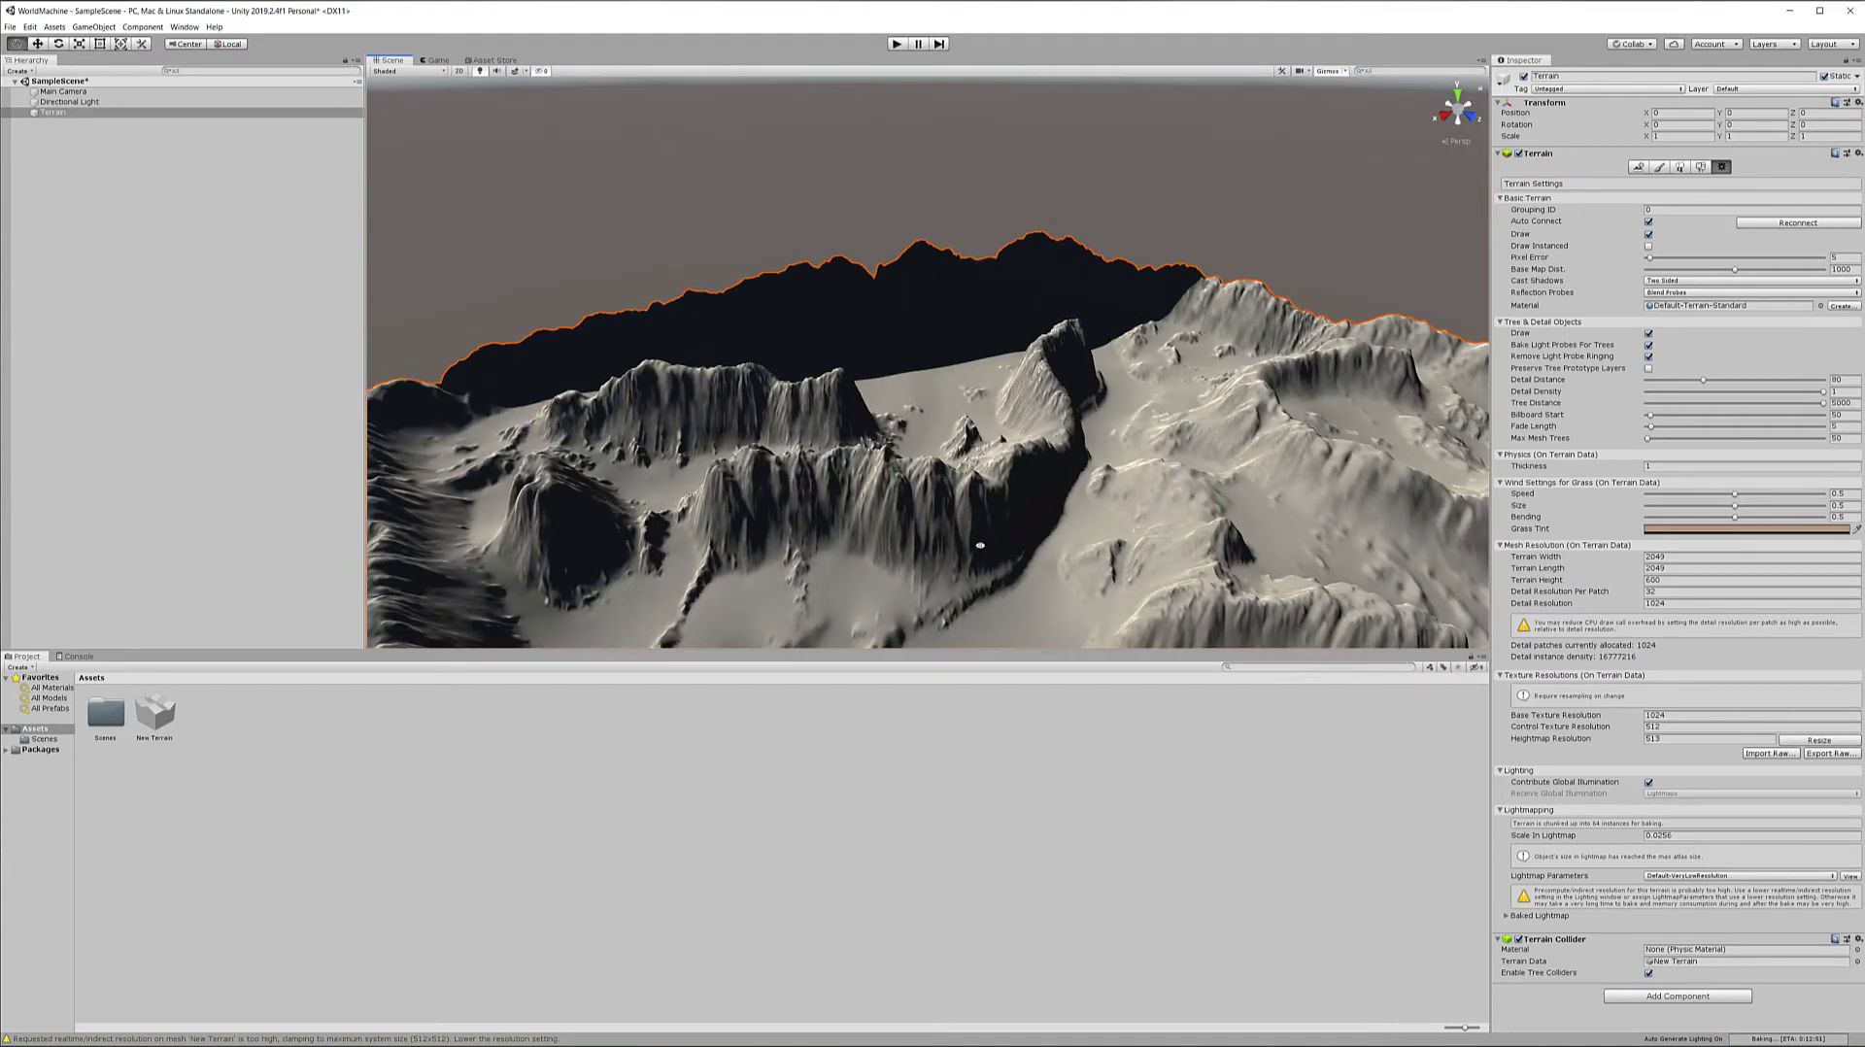
{"action": "left_click_drag", "start_coordinate": [801, 283], "coordinate": [1142, 337], "text": "alt"}
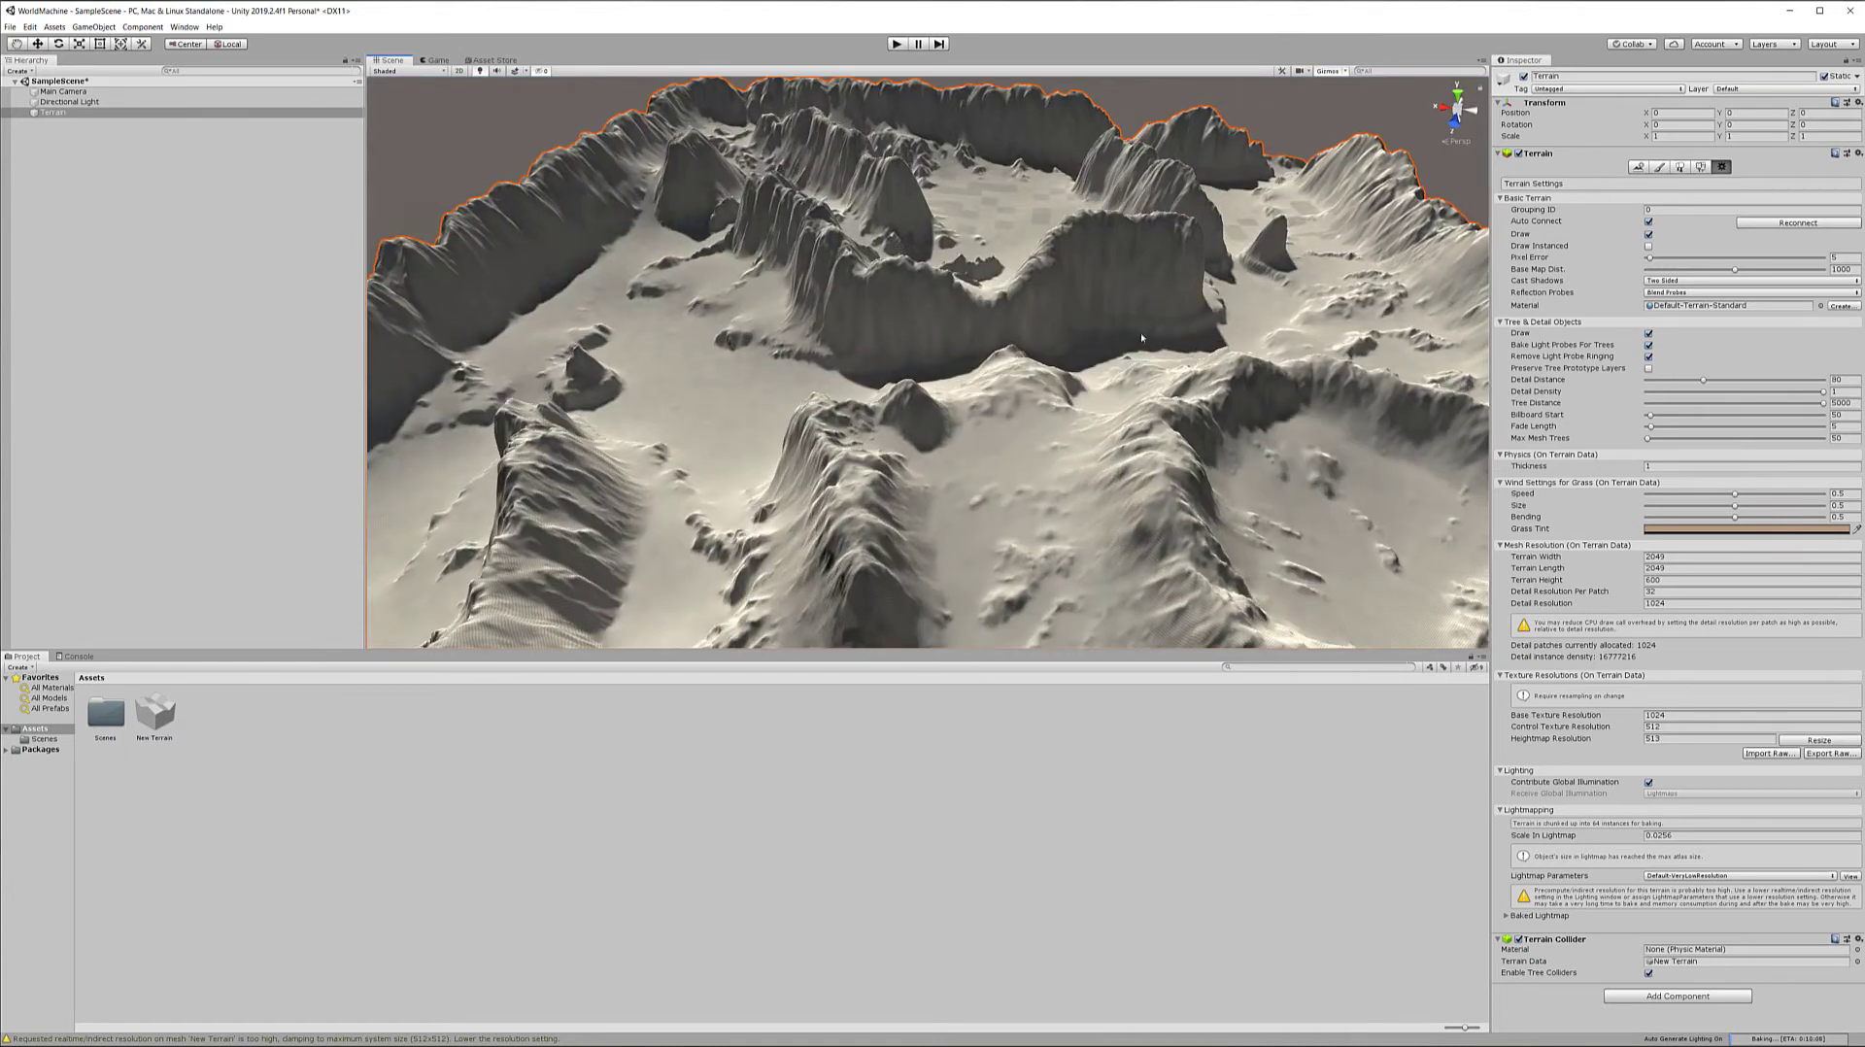
{"action": "left_click_drag", "start_coordinate": [953, 309], "coordinate": [1067, 410], "text": "alt"}
{"action": "left_click_drag", "start_coordinate": [1037, 335], "coordinate": [1042, 351], "text": "alt"}
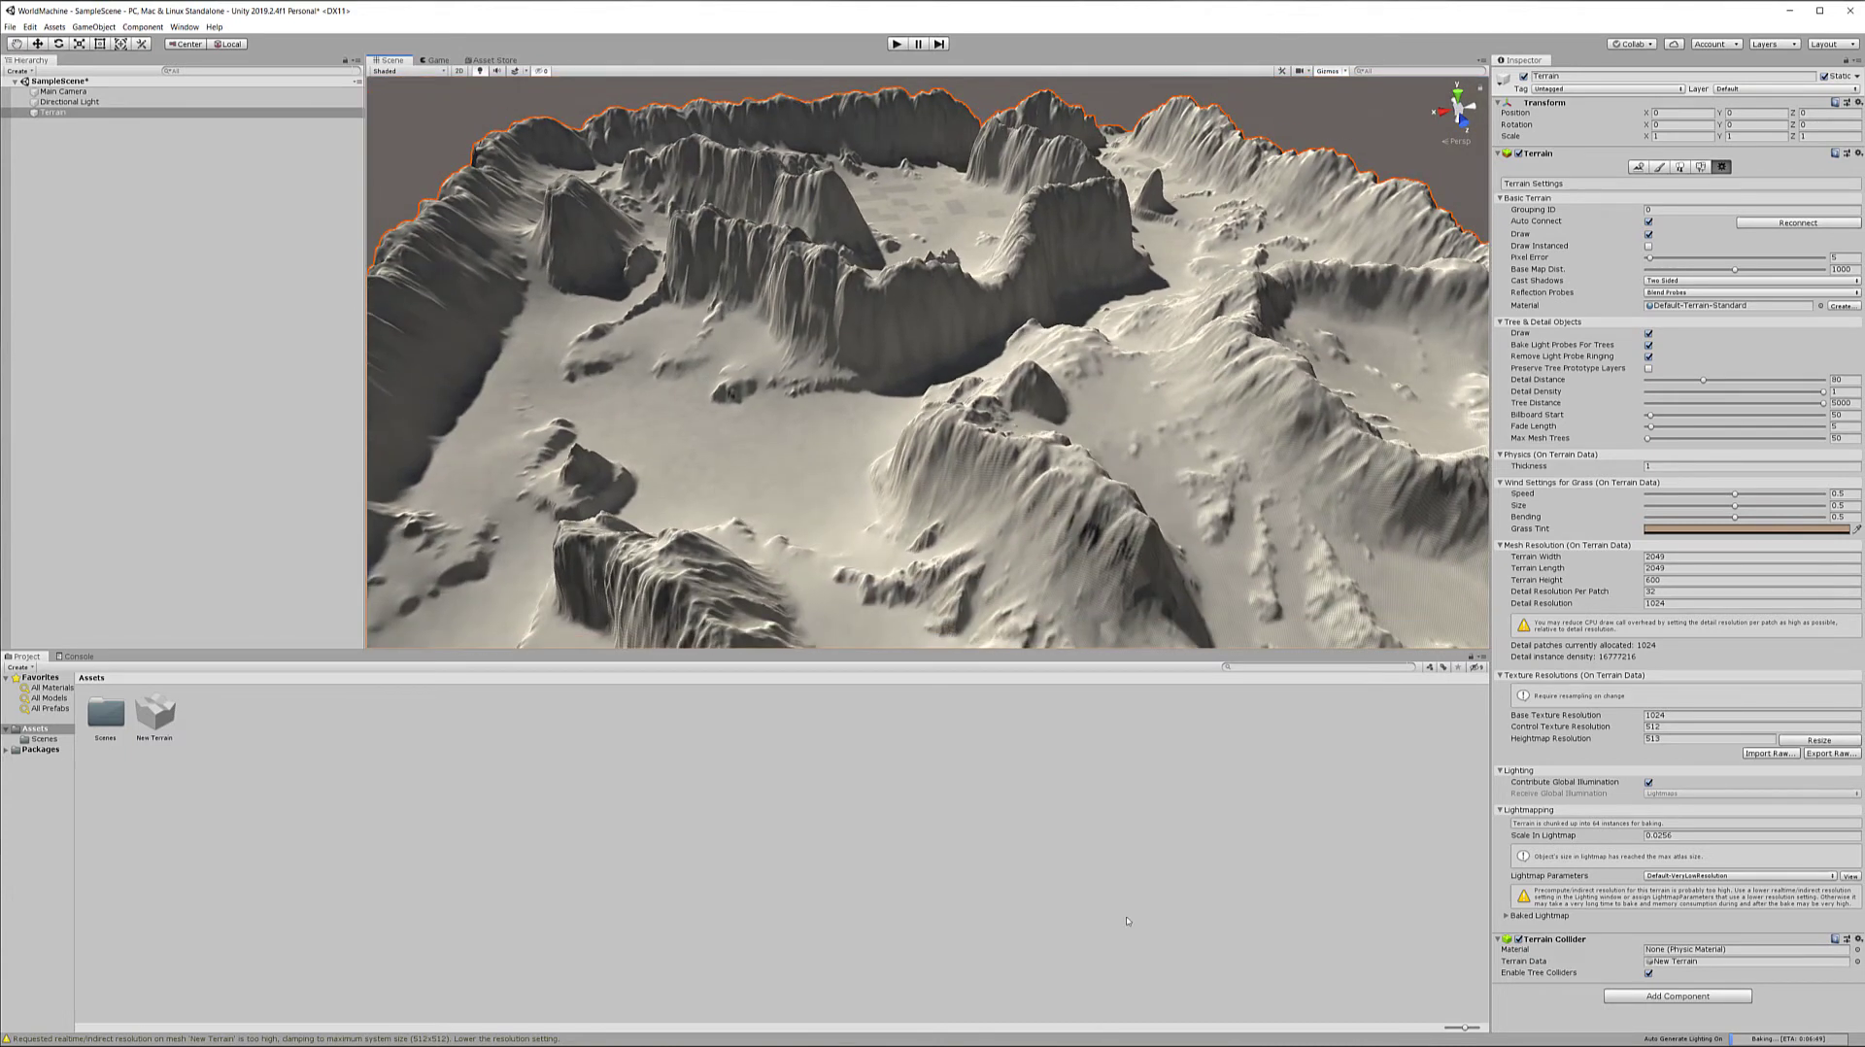
{"action": "left_click_drag", "start_coordinate": [760, 514], "coordinate": [945, 439], "text": "alt"}
{"action": "right_click_drag", "start_coordinate": [982, 453], "coordinate": [1141, 403]}
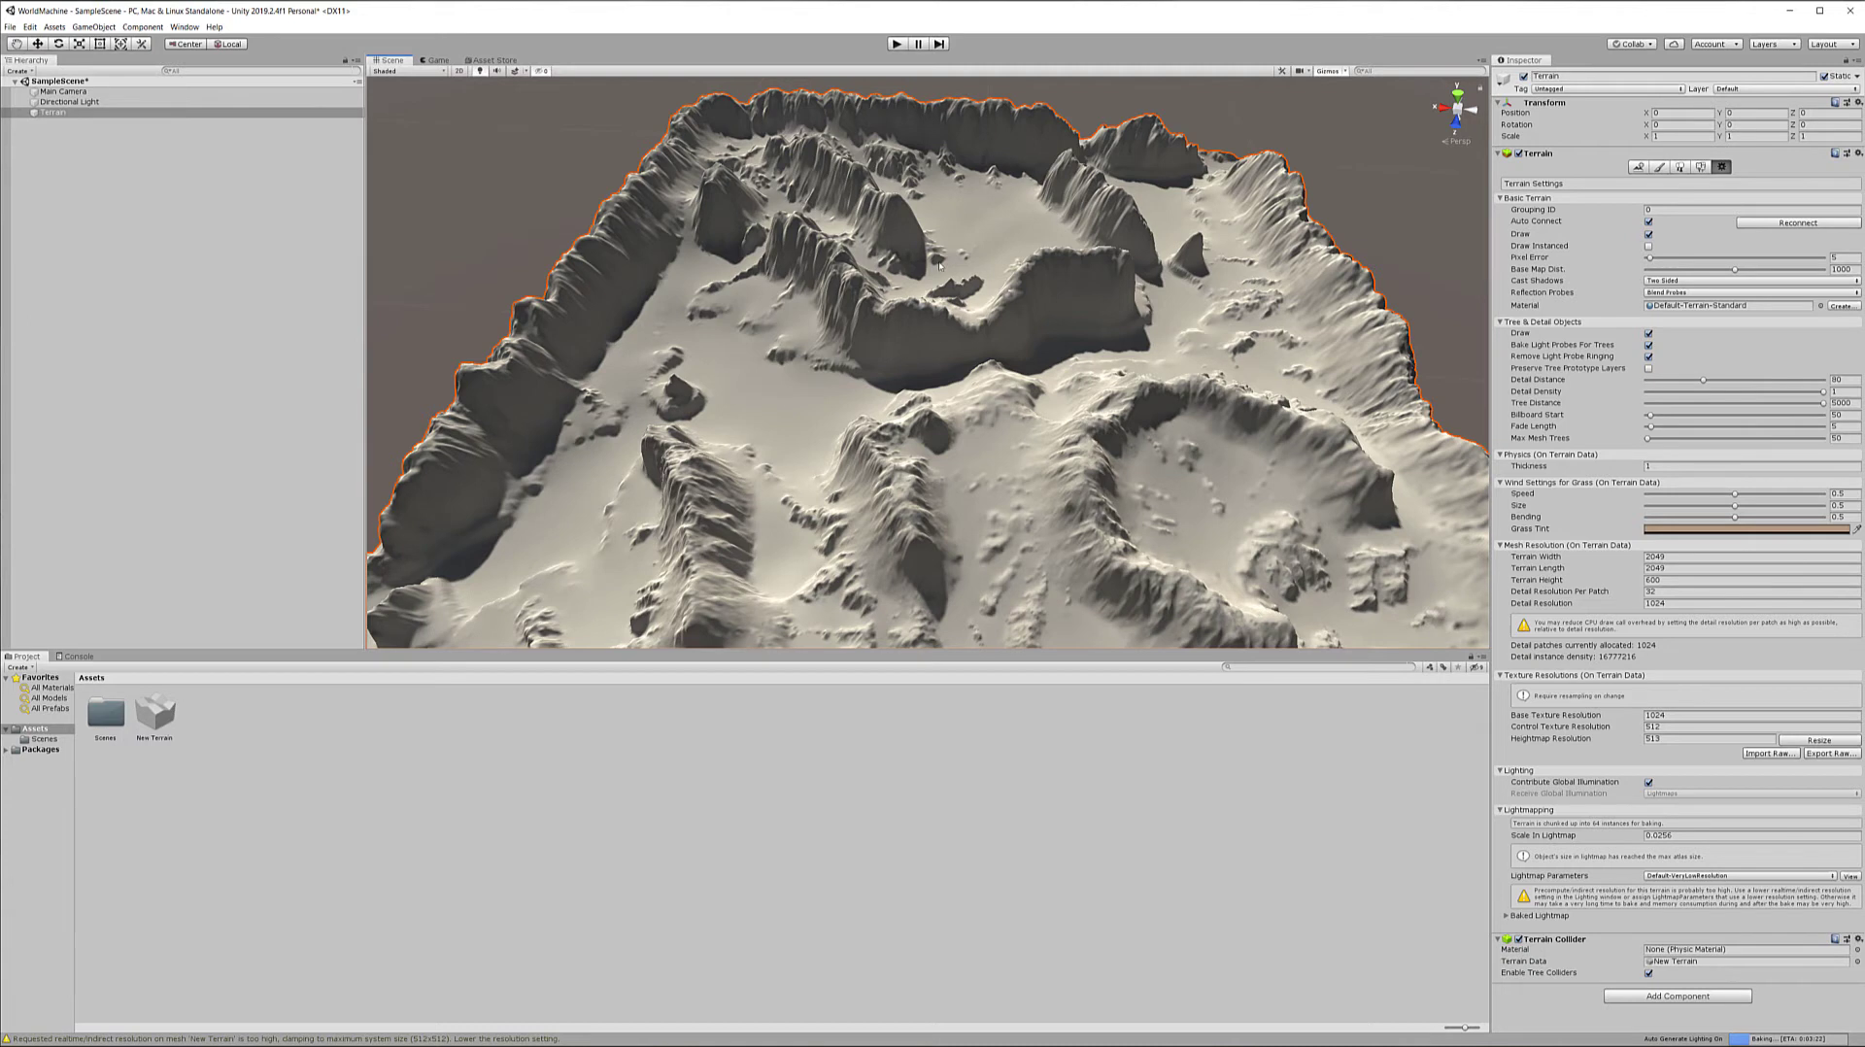
{"action": "left_click_drag", "start_coordinate": [695, 311], "coordinate": [1304, 161], "text": "alt"}
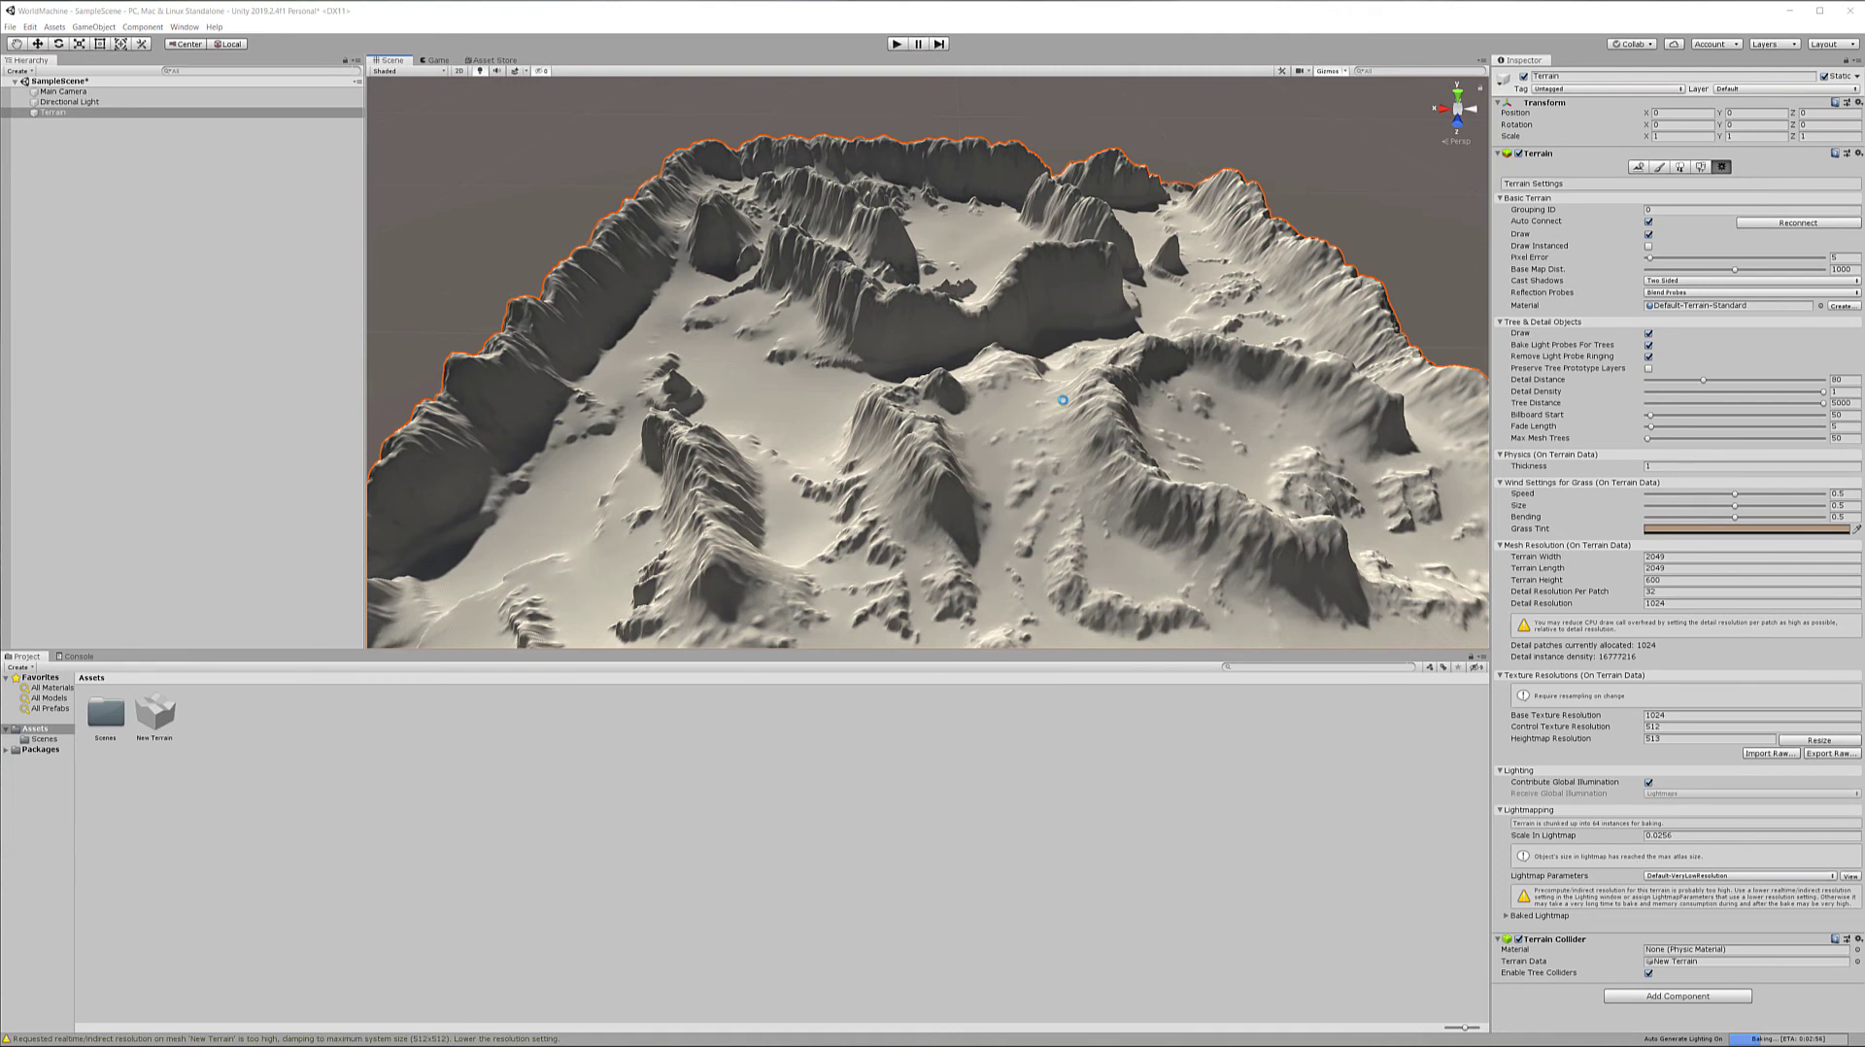
{"action": "mouse_move", "coordinate": [1064, 399]}
{"action": "left_mouse_down", "text": "alt"}
{"action": "mouse_move", "coordinate": [928, 389]}
{"action": "mouse_move", "coordinate": [1049, 351]}
{"action": "mouse_move", "coordinate": [1059, 391]}
{"action": "left_mouse_up", "text": "alt"}
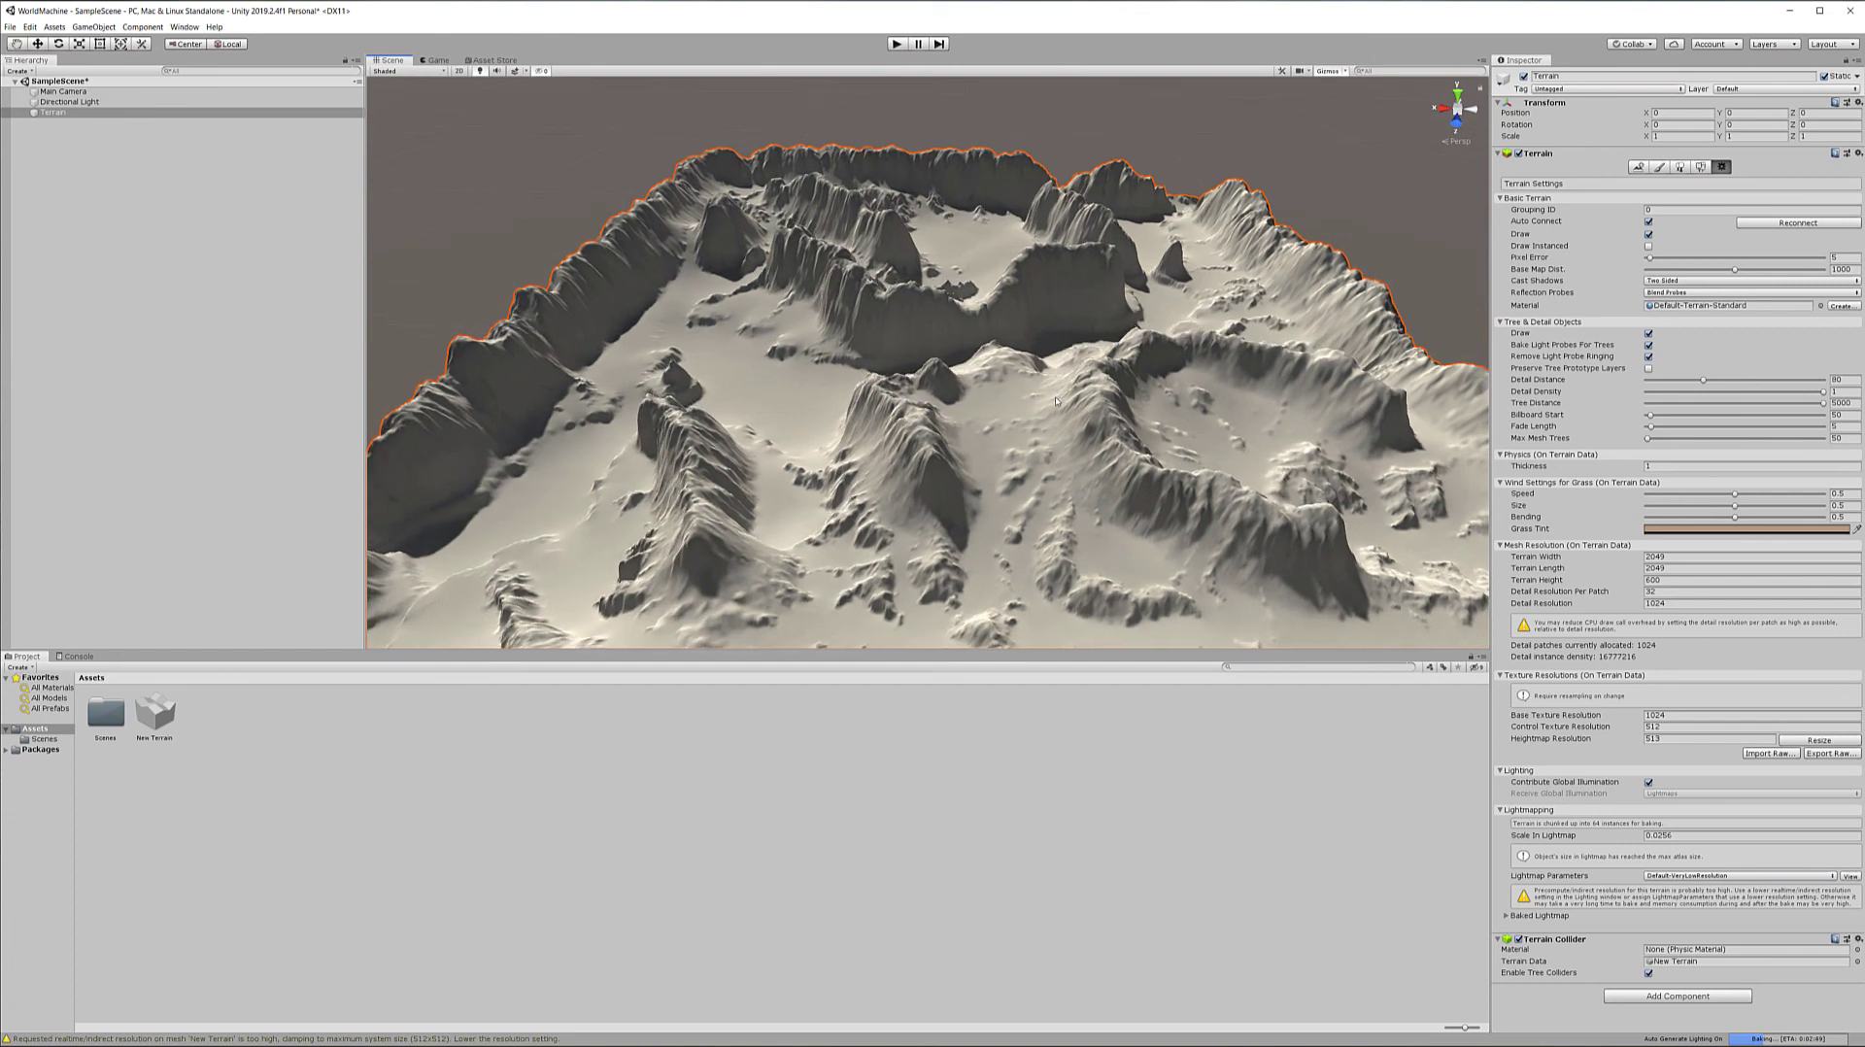